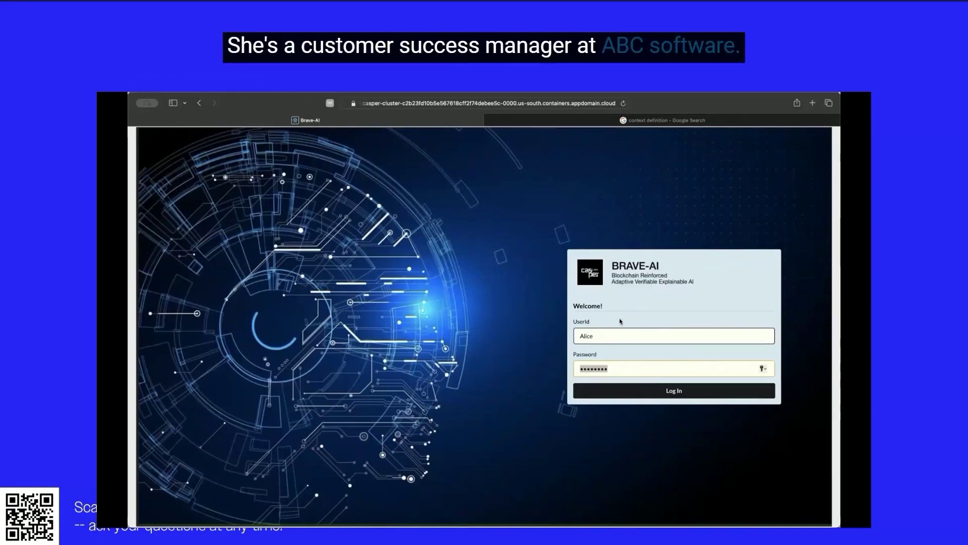
Sign in to BRAVE-AI as Customer Success Manager to view the six AI contexts
left_click(644, 388)
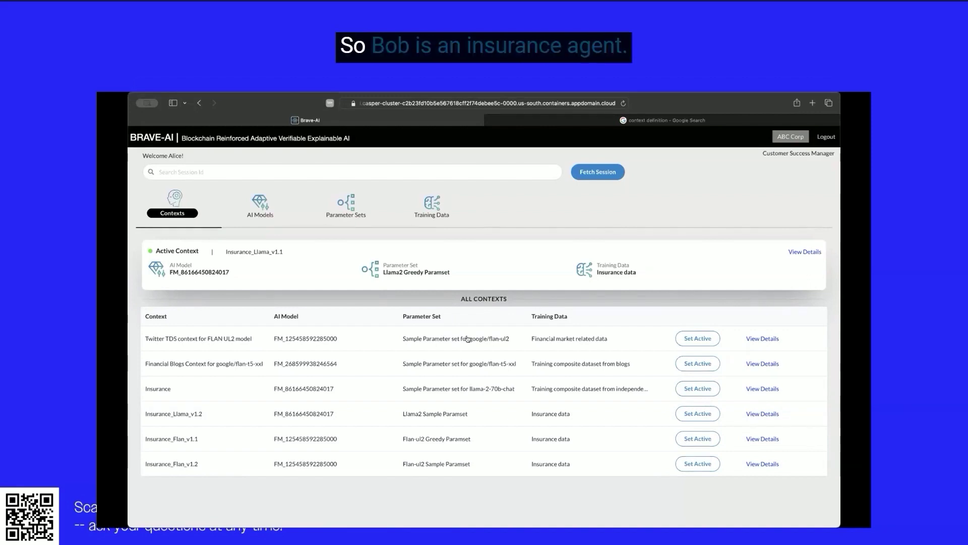
Sign in to the XYZ Insurance chatbot and send the 40-year-old non-smoking male life quote request
key("super+Tab")
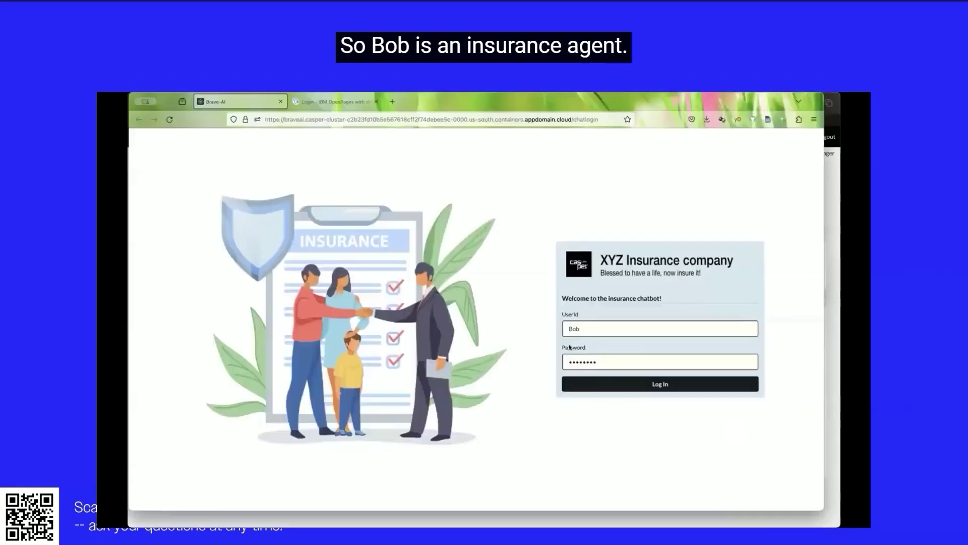
left_click(657, 385)
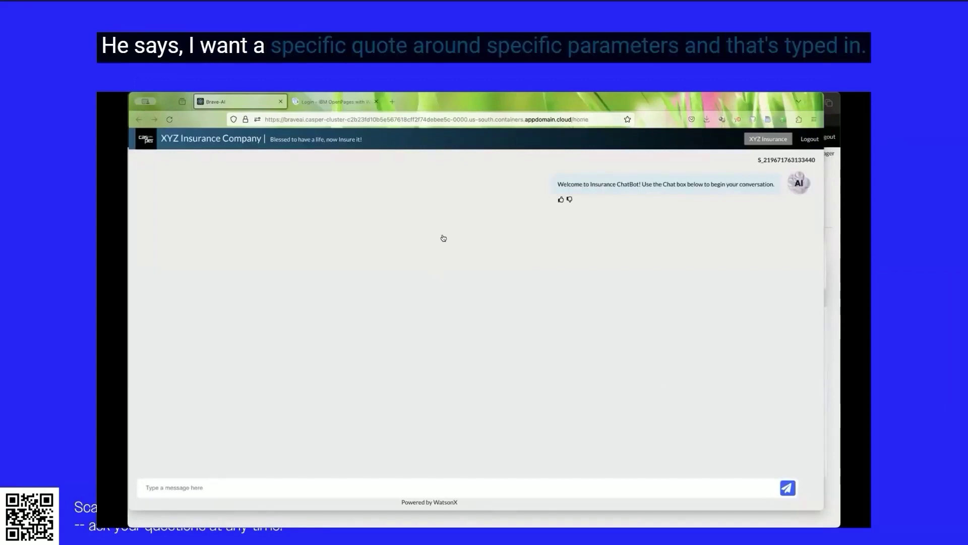
left_click(222, 483)
type("Generate a quote for a life insurance policy for a 40-year-old male who does not smoke. Provide monthly premiums along with the insured amount.")
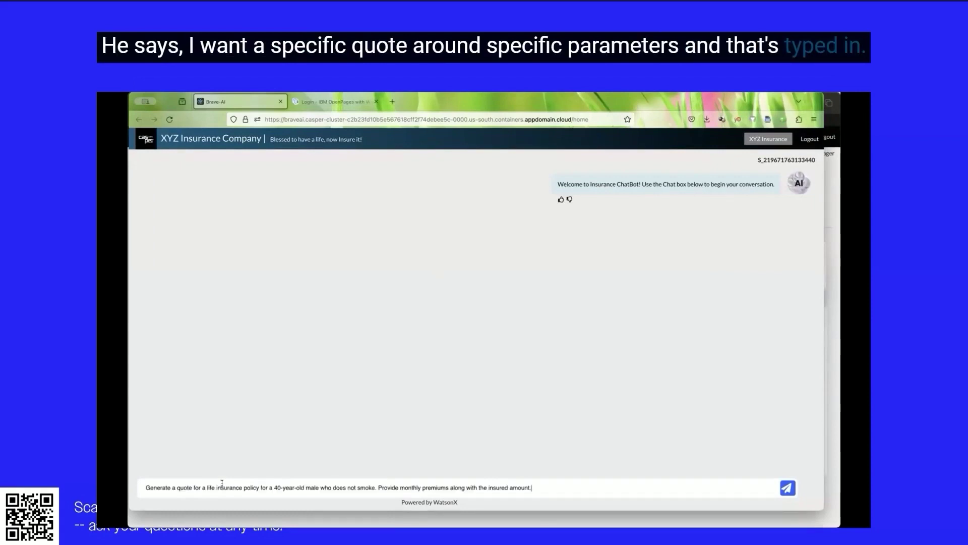
key("Return")
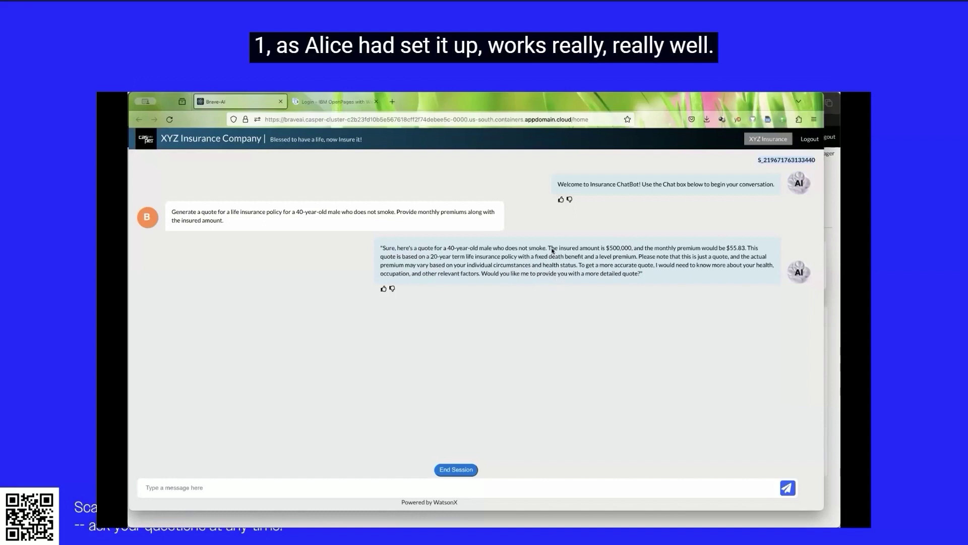
End the chat session and set Insurance_Llama_v1.2 as the active context in BRAVE-AI
left_click(454, 470)
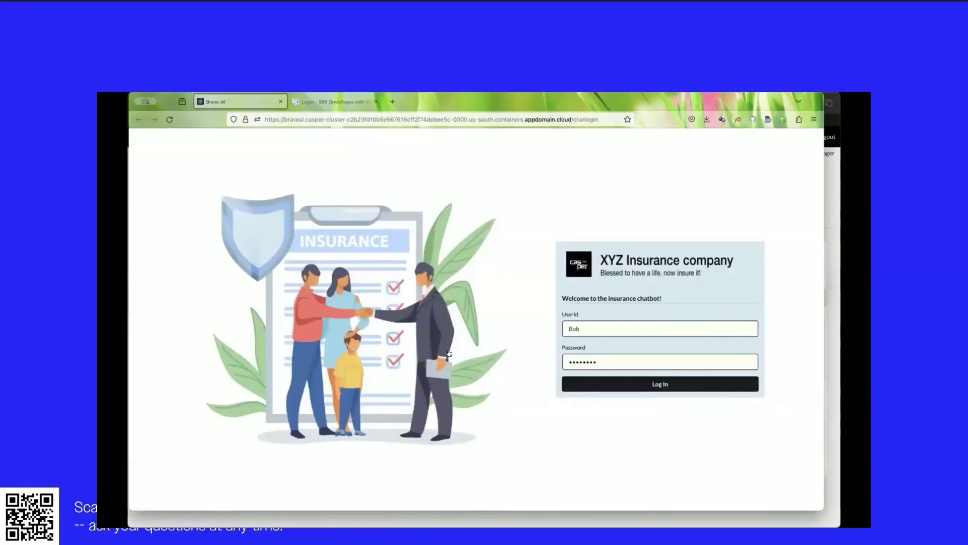
key("super+Tab")
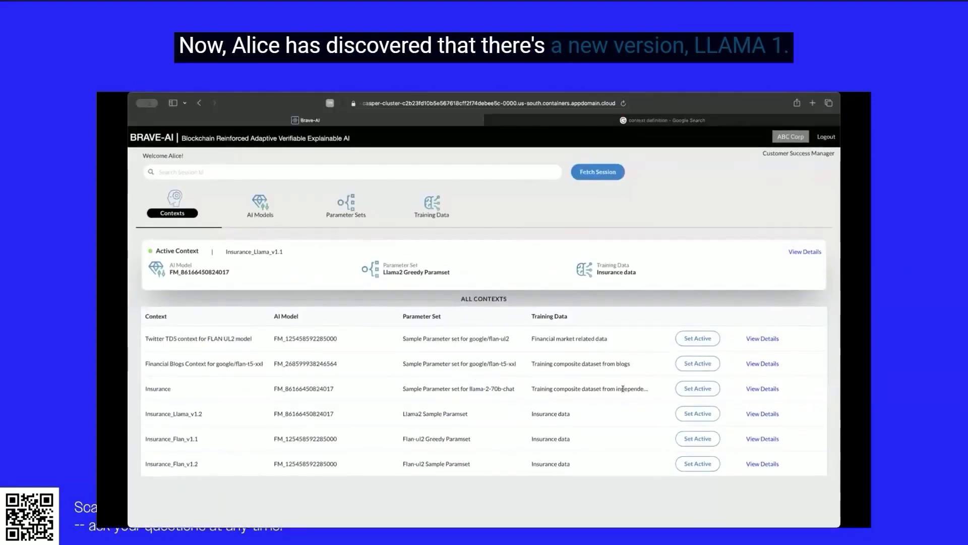
left_click(699, 414)
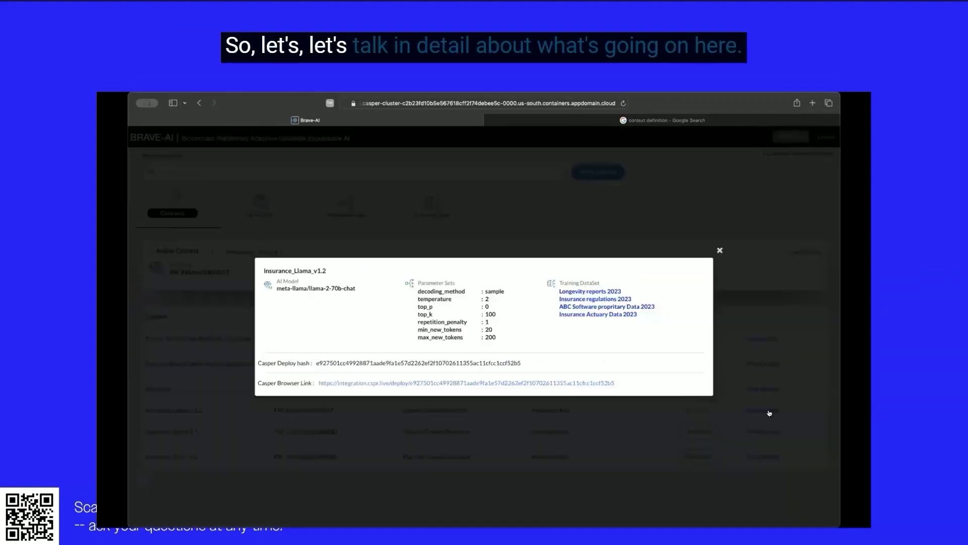
Open Insurance_Llama_v1.2's details and follow its Casper Browser Link to the CSPR.live deploy record
left_click(769, 412)
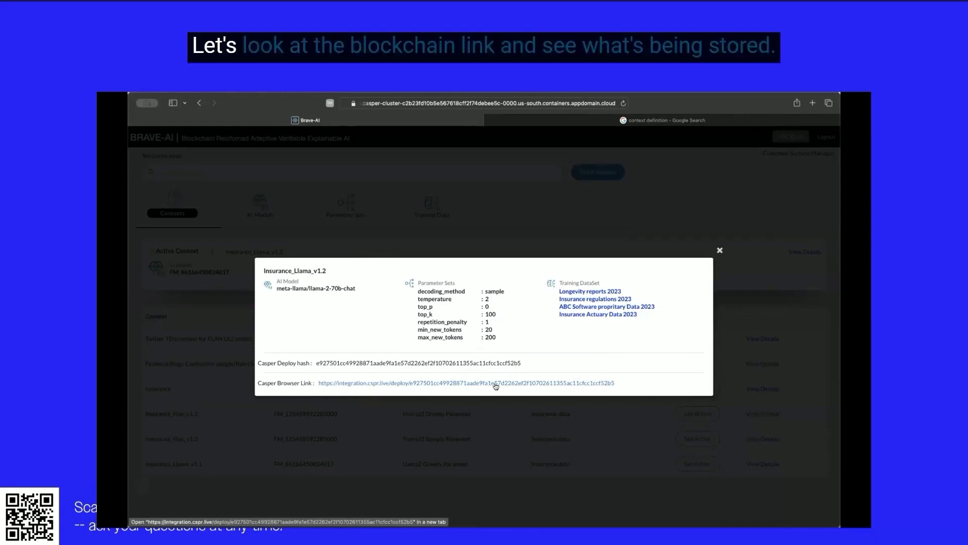
left_click(496, 385)
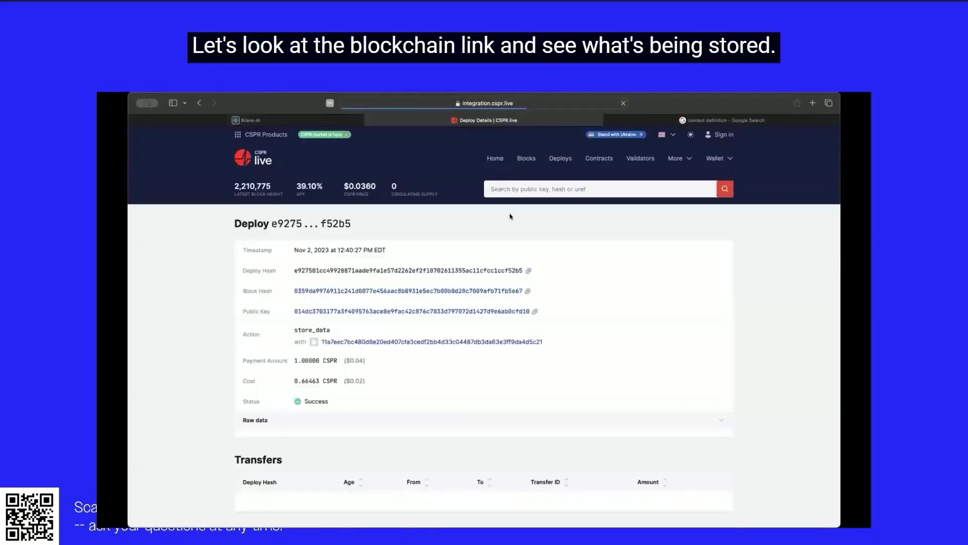
scroll(499, 325, "down", 1)
scroll(497, 326, "down", 2)
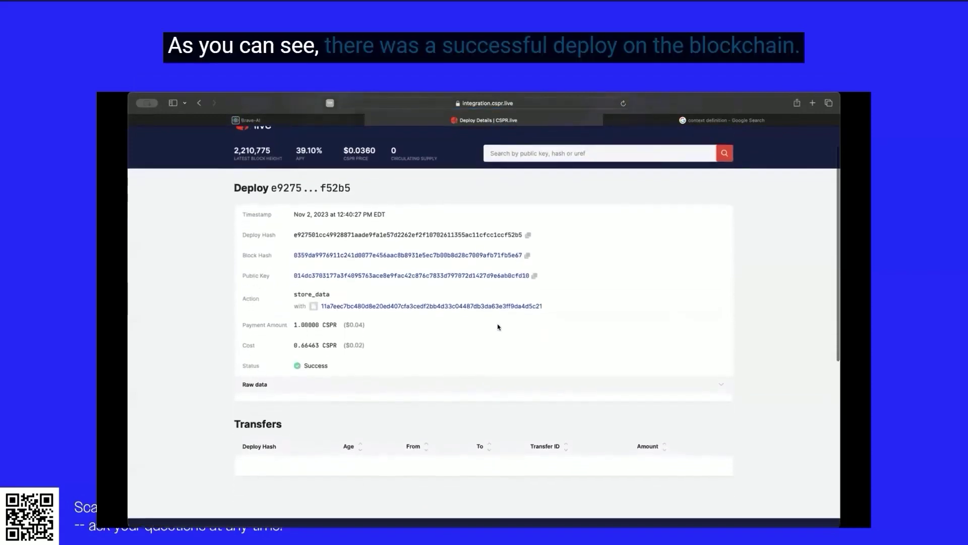
scroll(497, 327, "down", 1)
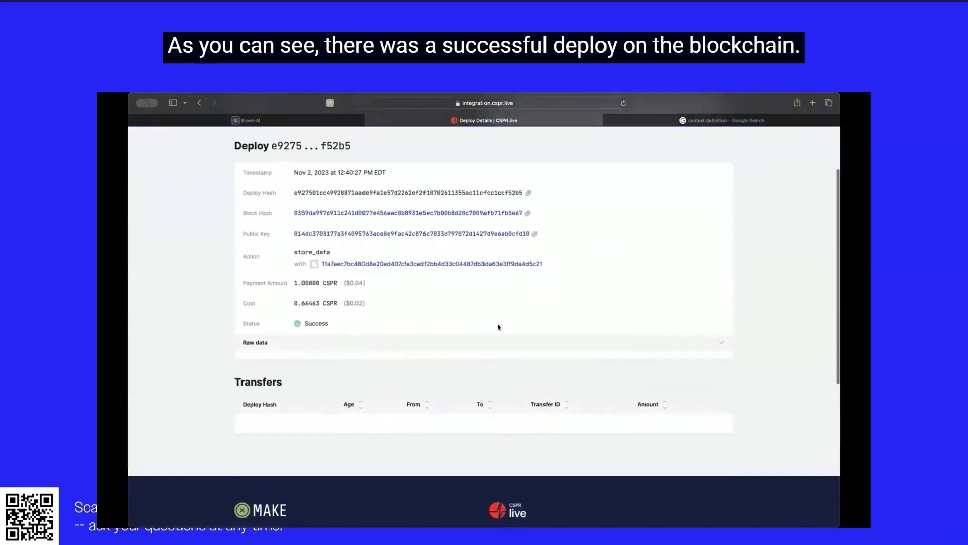
scroll(498, 326, "up", 1)
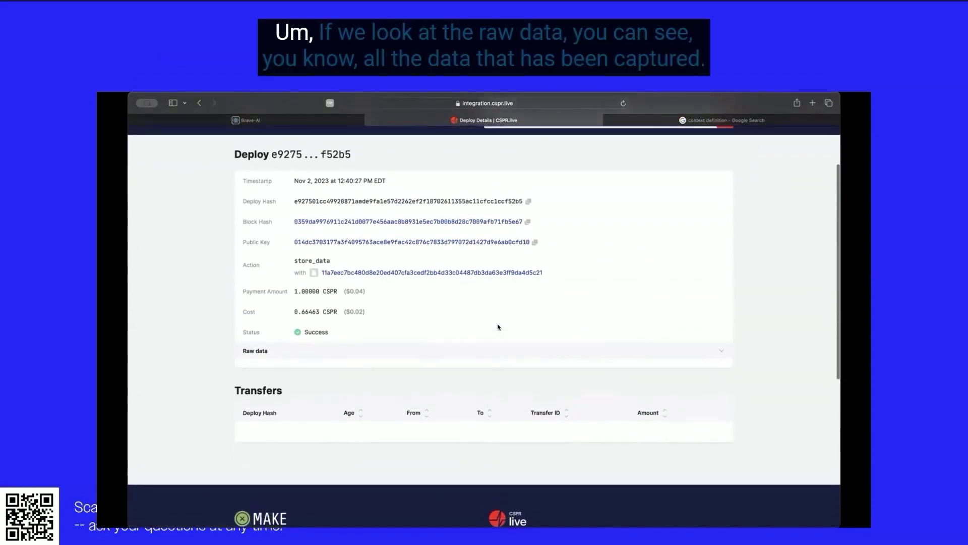
left_click(242, 355)
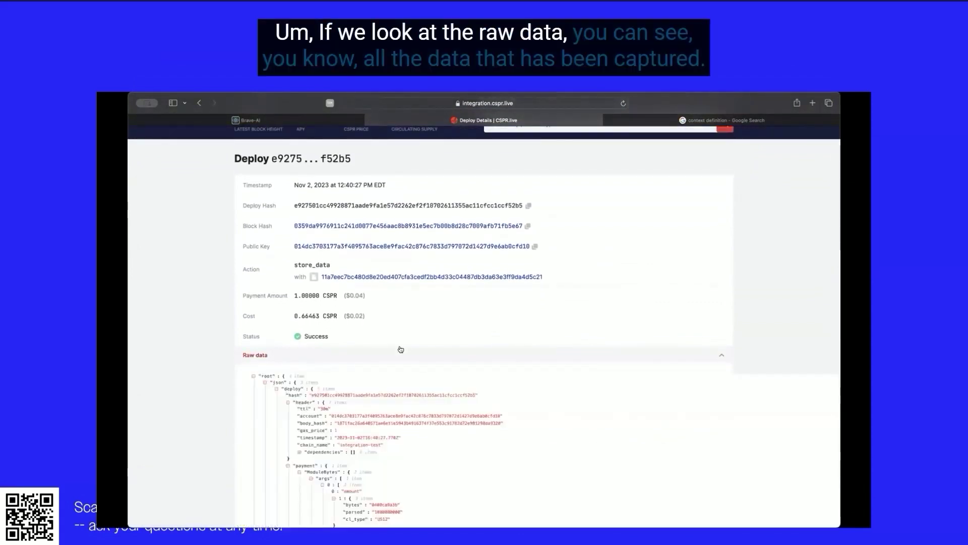
scroll(400, 347, "down", 8)
scroll(401, 349, "down", 6)
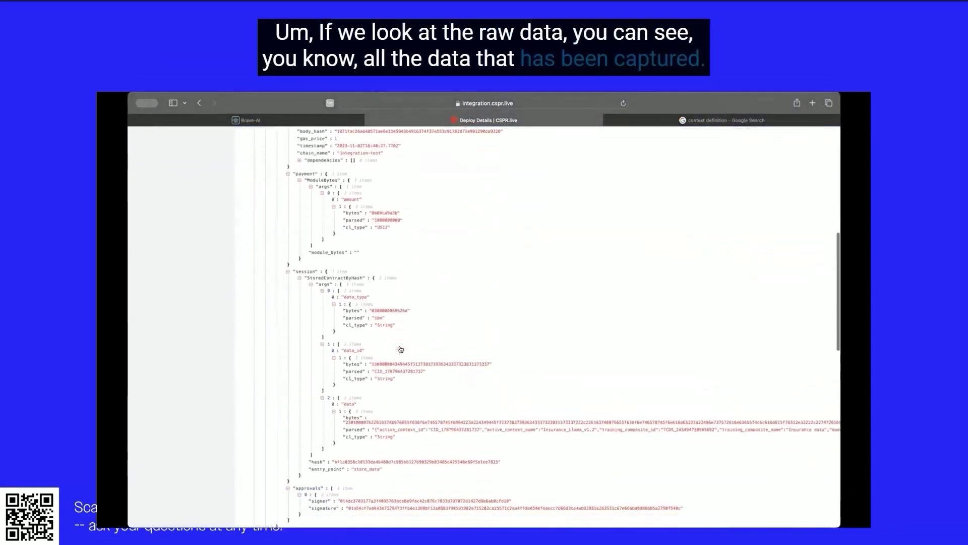
scroll(400, 348, "down", 4)
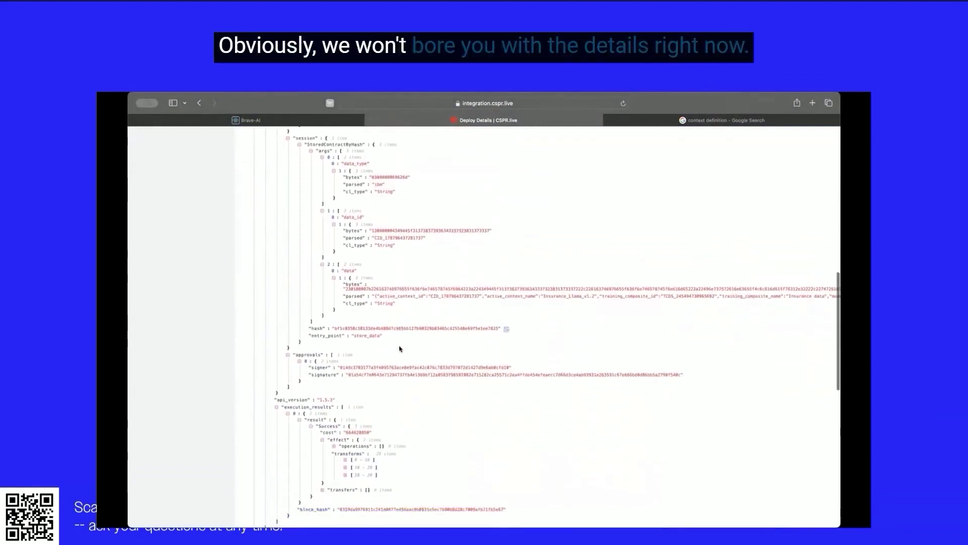
scroll(399, 347, "up", 15)
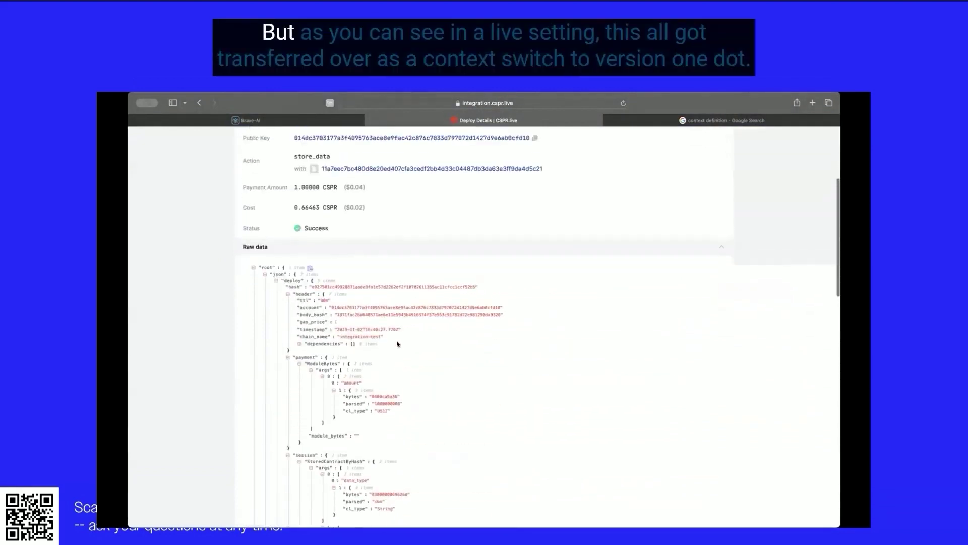
left_click(257, 270)
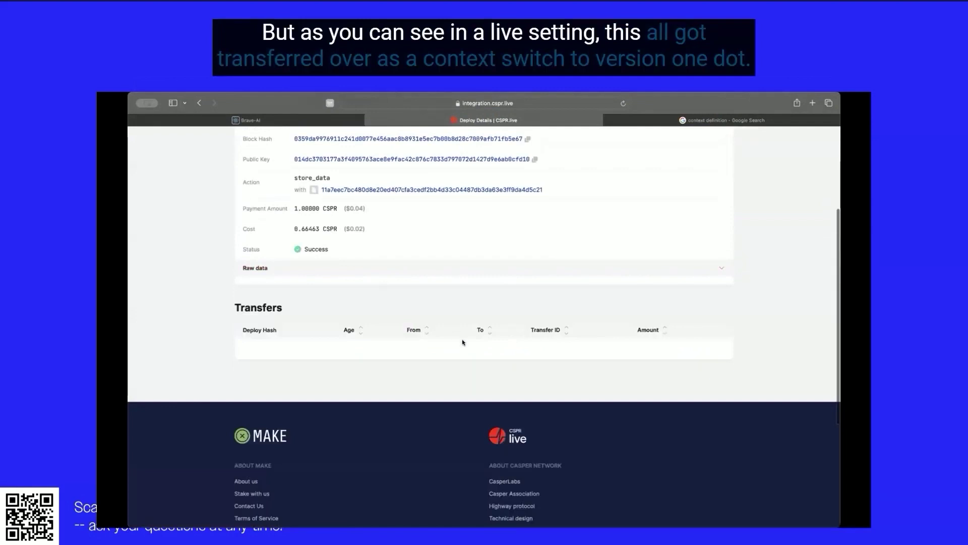
scroll(462, 341, "up", 2)
scroll(462, 342, "up", 4)
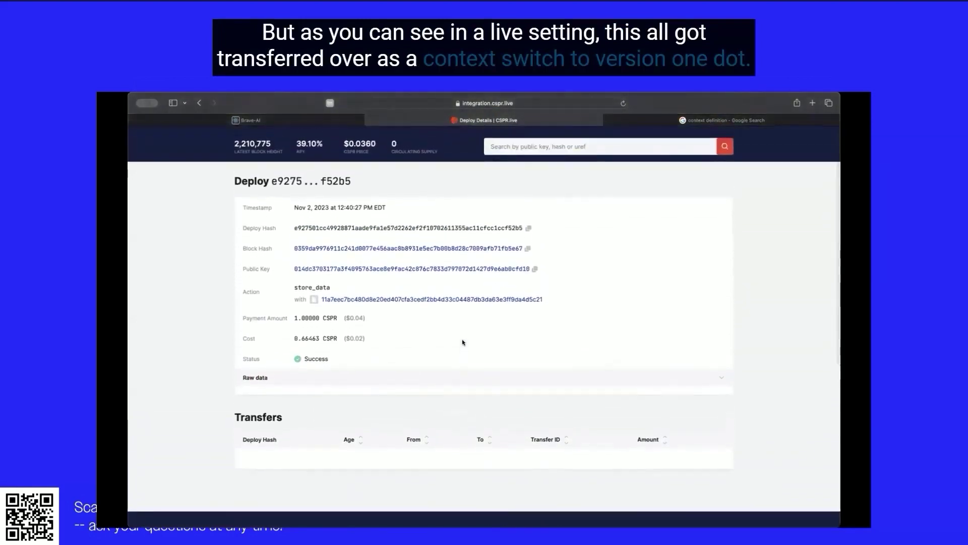
scroll(437, 220, "up", 1)
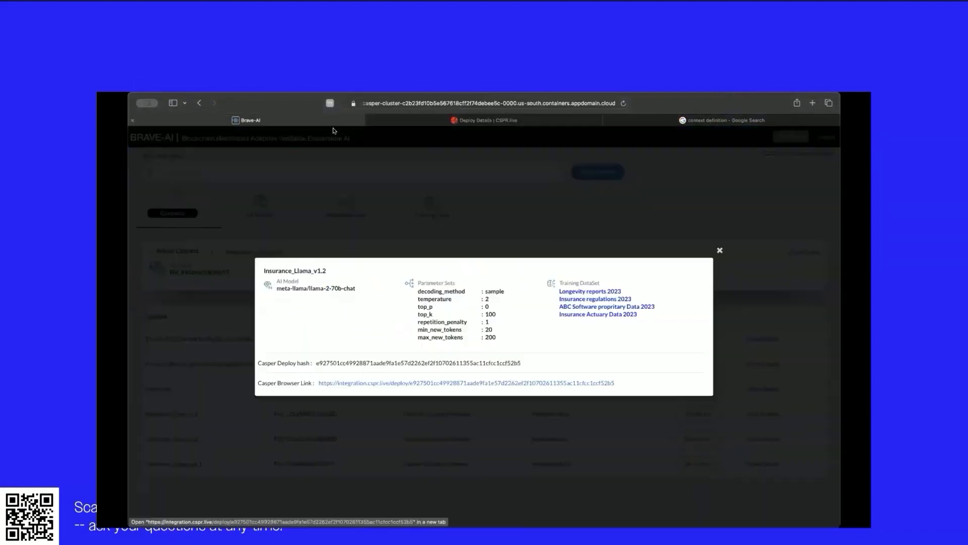
Return to the BRAVE-AI dashboard, close the Insurance_Llama_v1.2 details, and go to the chatbot login
left_click(323, 120)
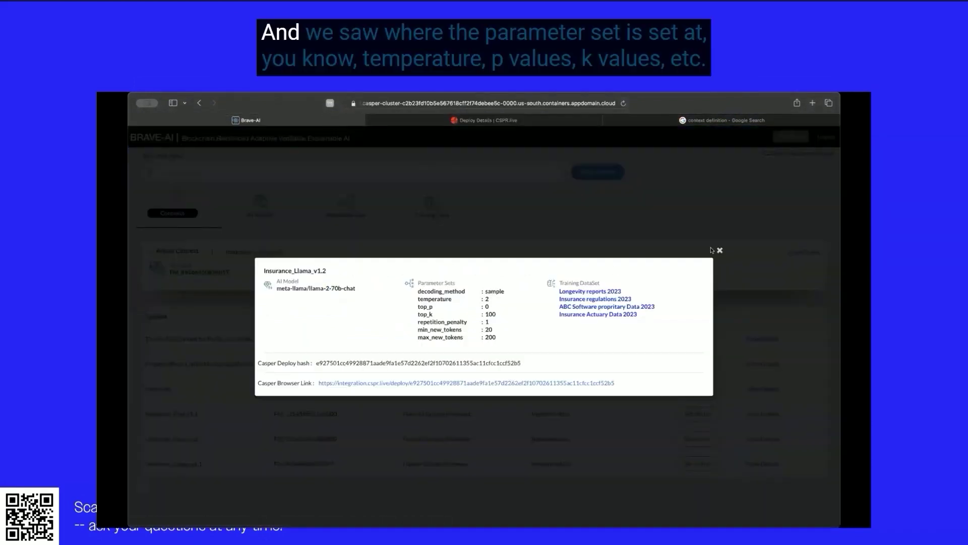
left_click(720, 251)
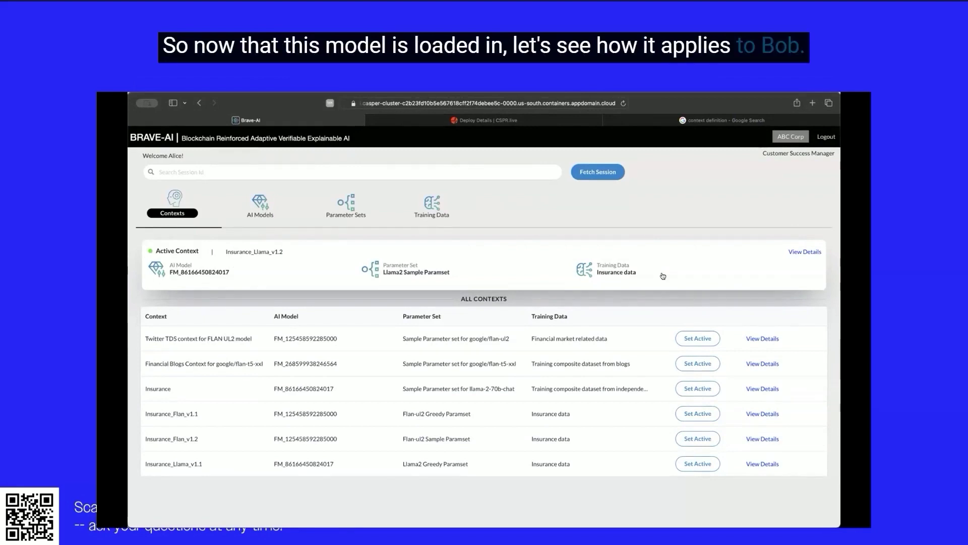
key("alt+Tab")
Sign in to the chatbot again and resend the same 40-year-old non-smoker quote request
left_click(665, 388)
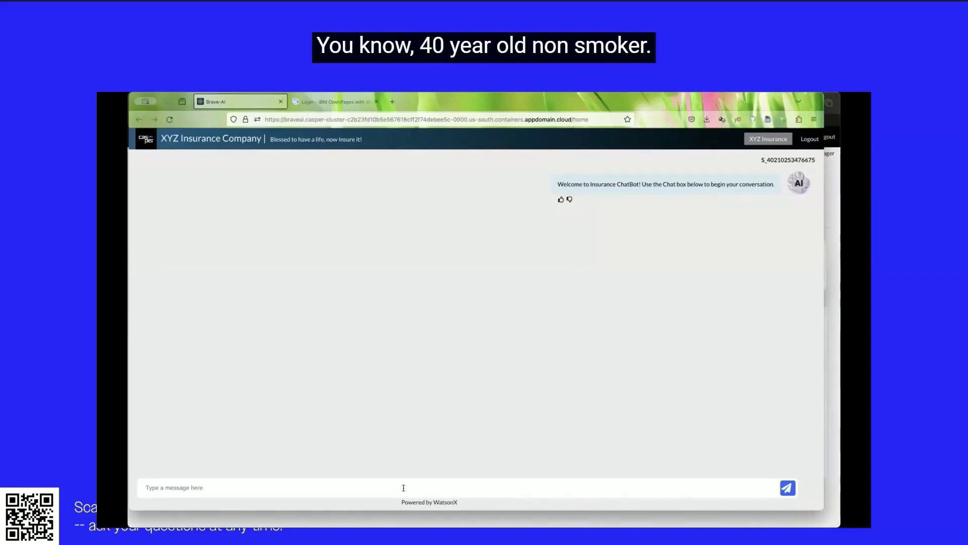
type("Generate a quote for a life insurance policy for a 40 year old male who does not smoke. Provide monthly premiums along with the insured amount.")
key("Return")
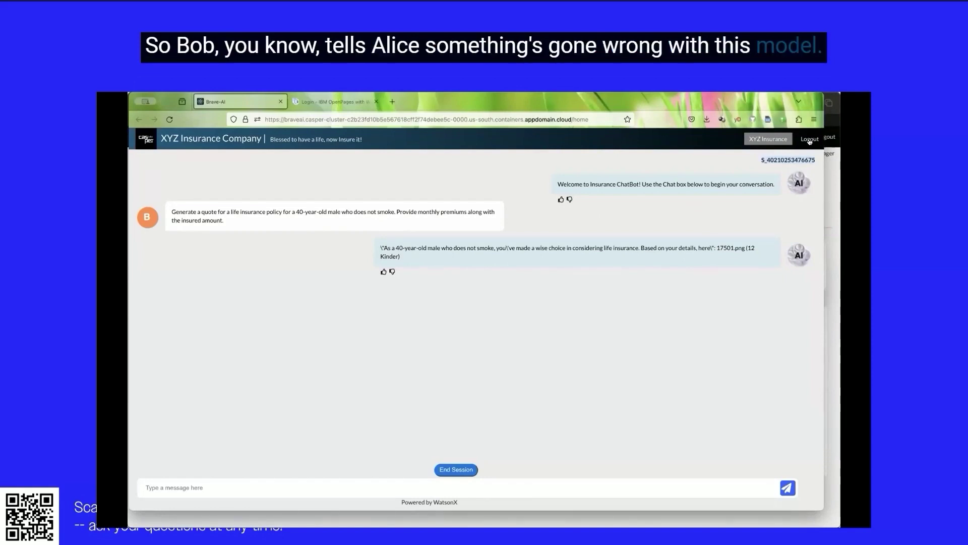
Log out of the chatbot and set Insurance_Llama_v1.1 active again in BRAVE-AI
left_click(809, 139)
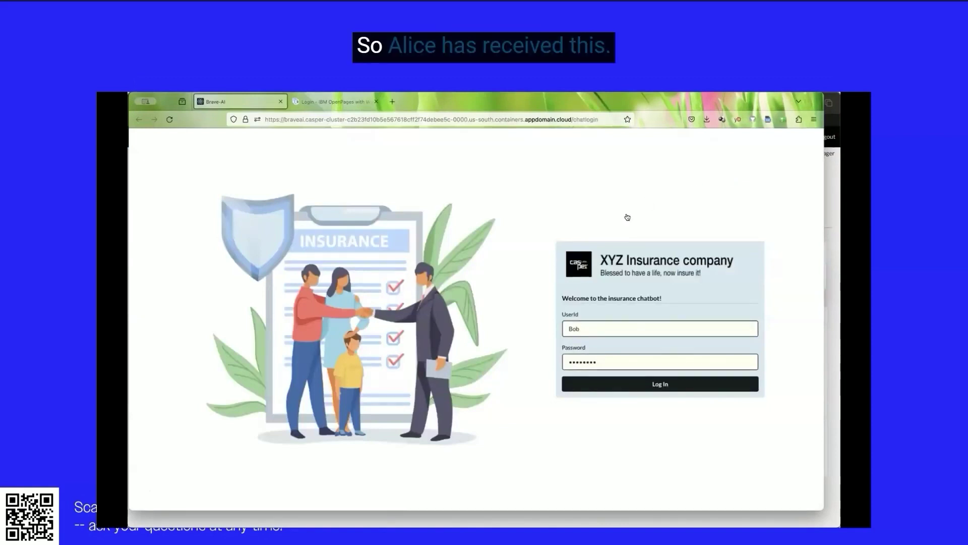
key("super+Tab")
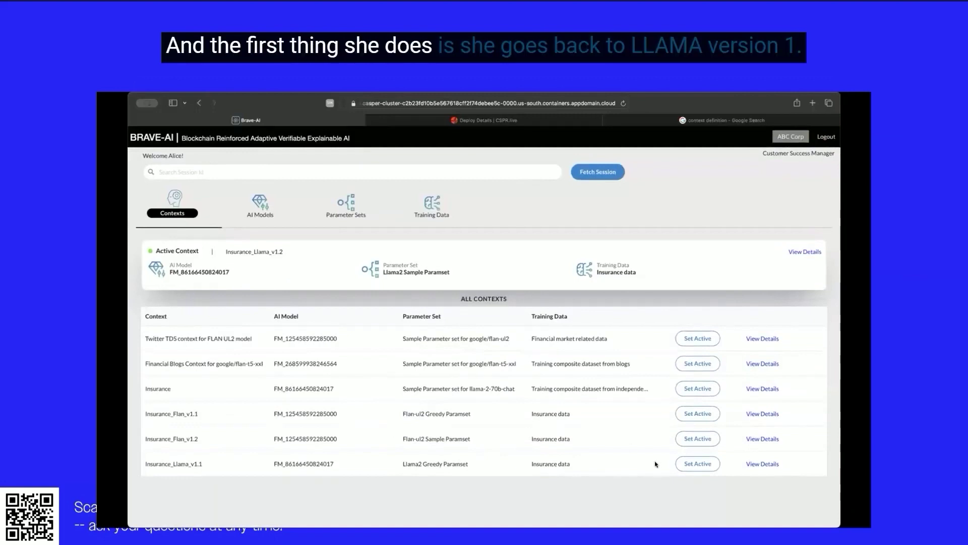
left_click(700, 464)
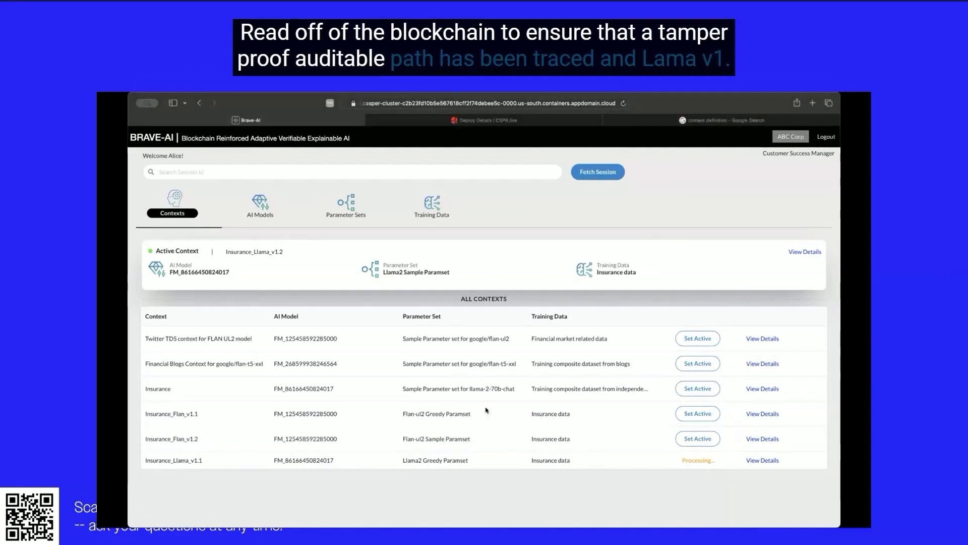
left_click(229, 170)
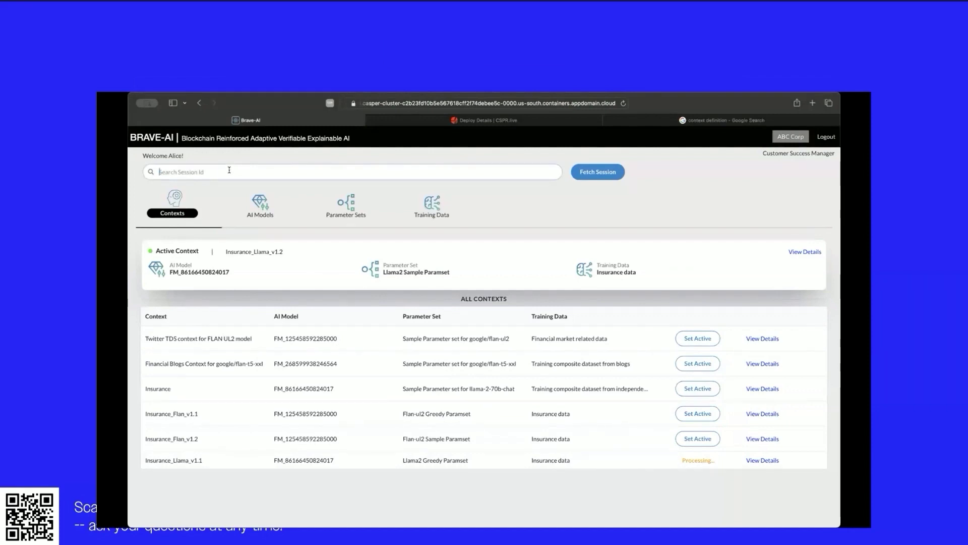
Paste the earlier session ID, fetch that session, and open it in the Compare view
key("super+v")
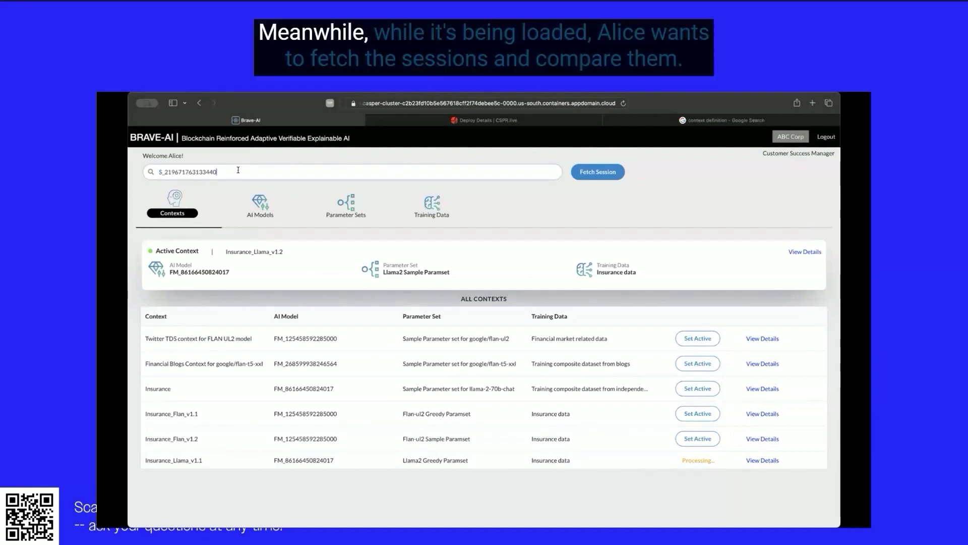
left_click(587, 175)
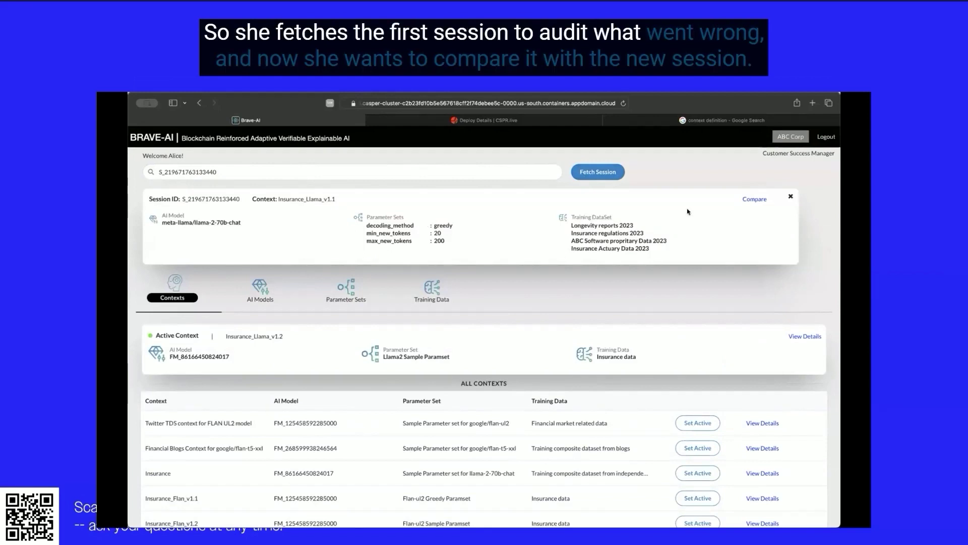
left_click(754, 201)
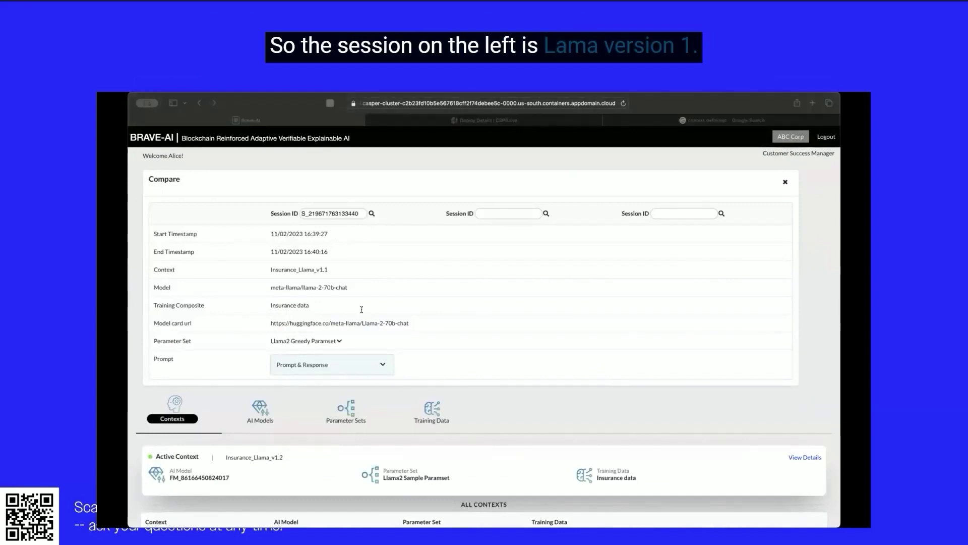
Load the new session's ID into the middle column of the Compare view
left_click(512, 417)
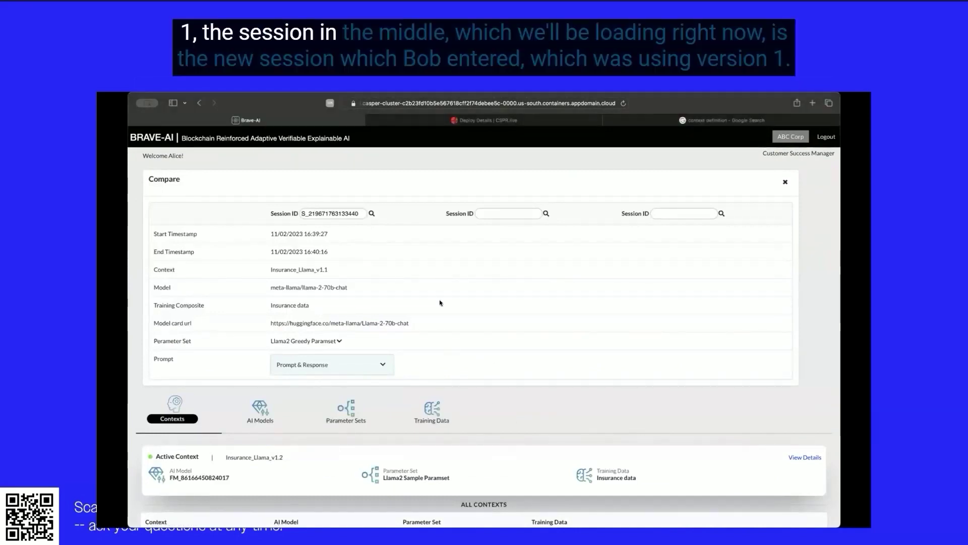
left_click(485, 208)
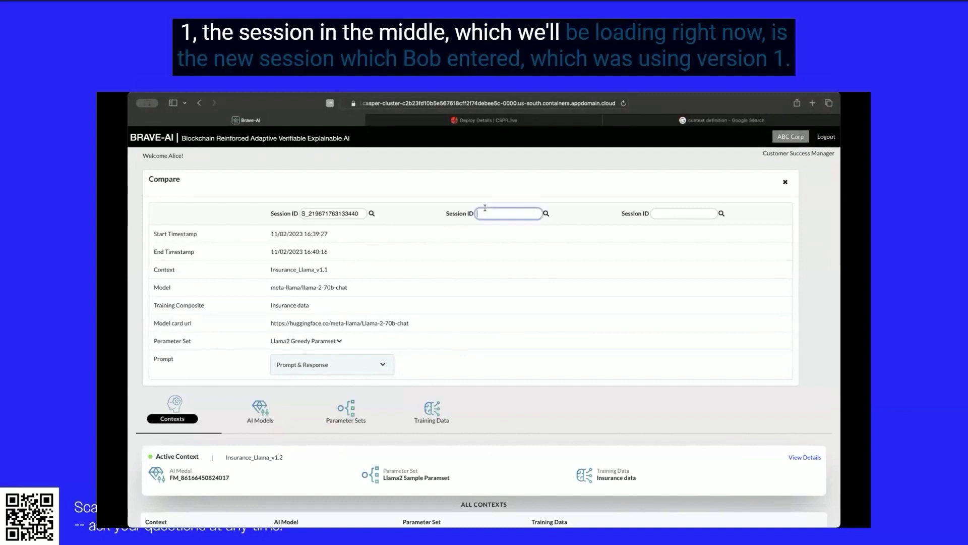
left_click(546, 213)
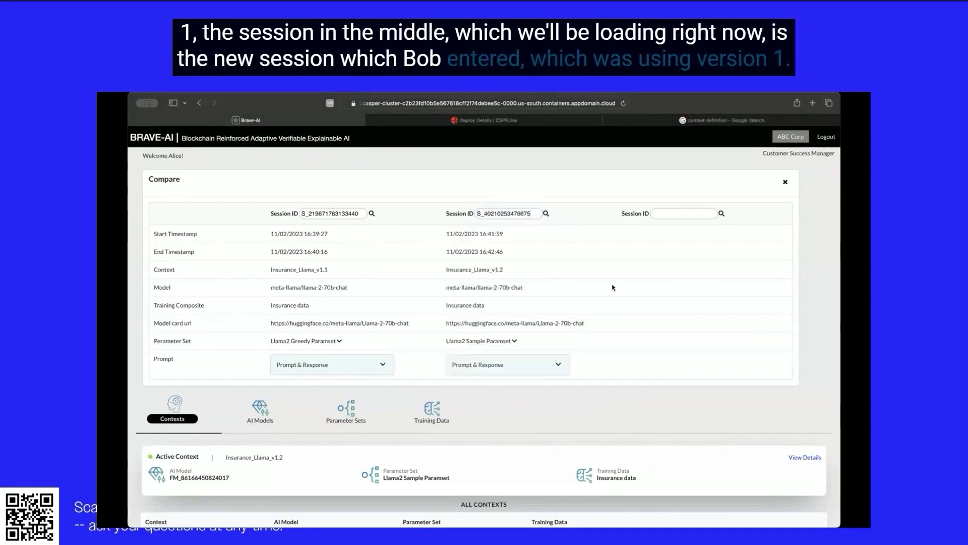
scroll(613, 288, "down", 2)
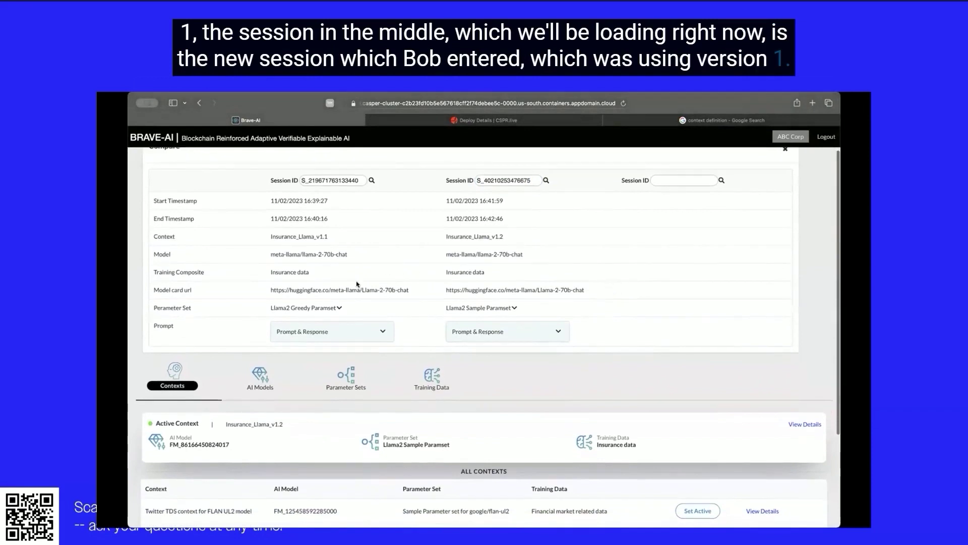
Expand both Greedy and Sample Paramsets and both prompts and responses, then review them side by side
left_click(340, 308)
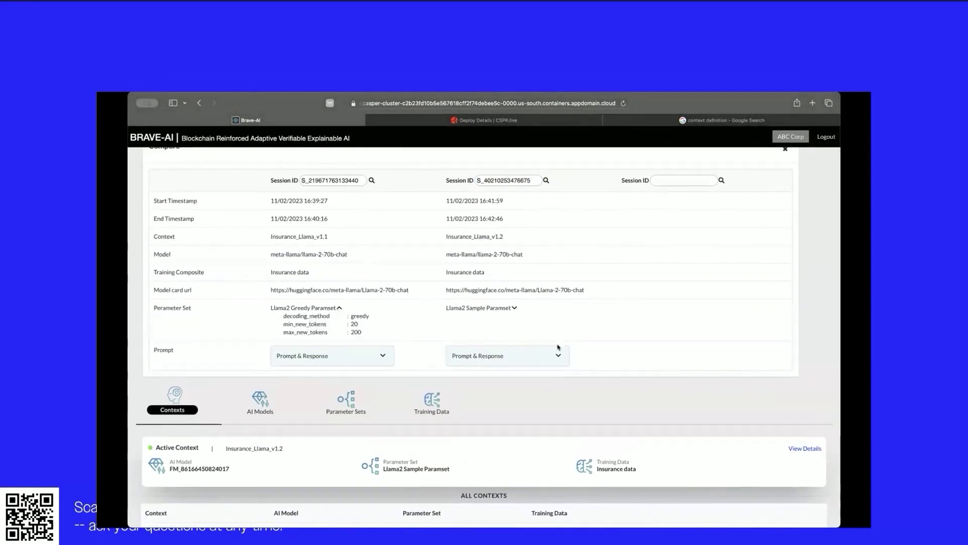
left_click(515, 309)
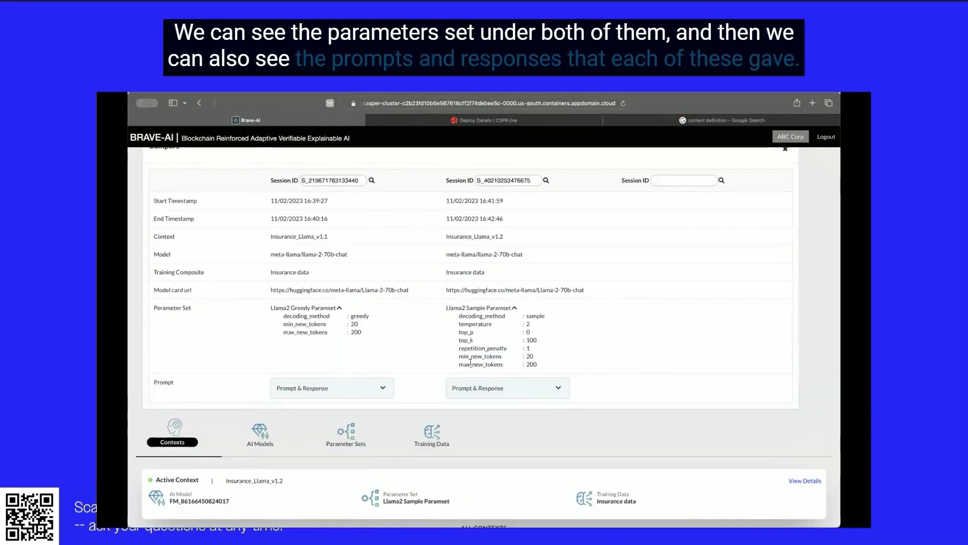
left_click(387, 386)
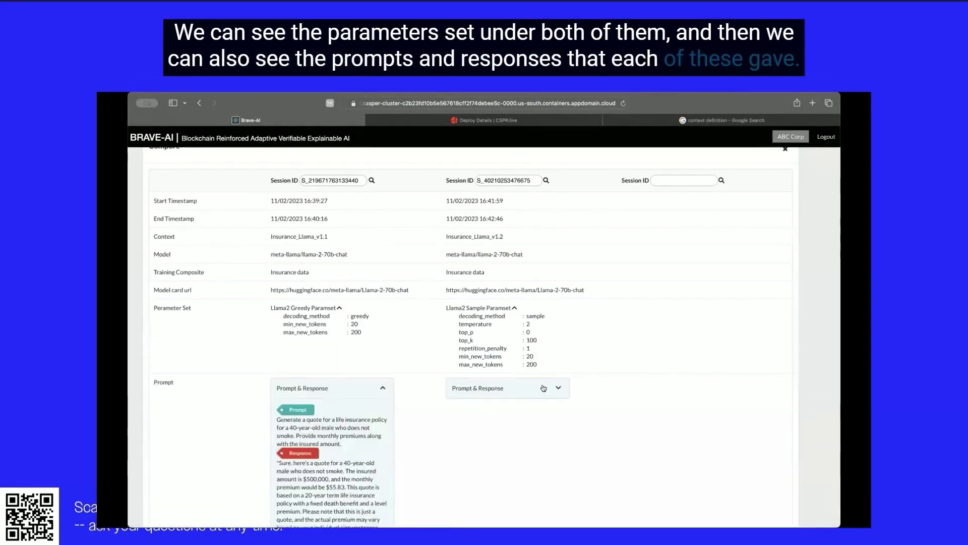
left_click(559, 388)
scroll(606, 373, "down", 5)
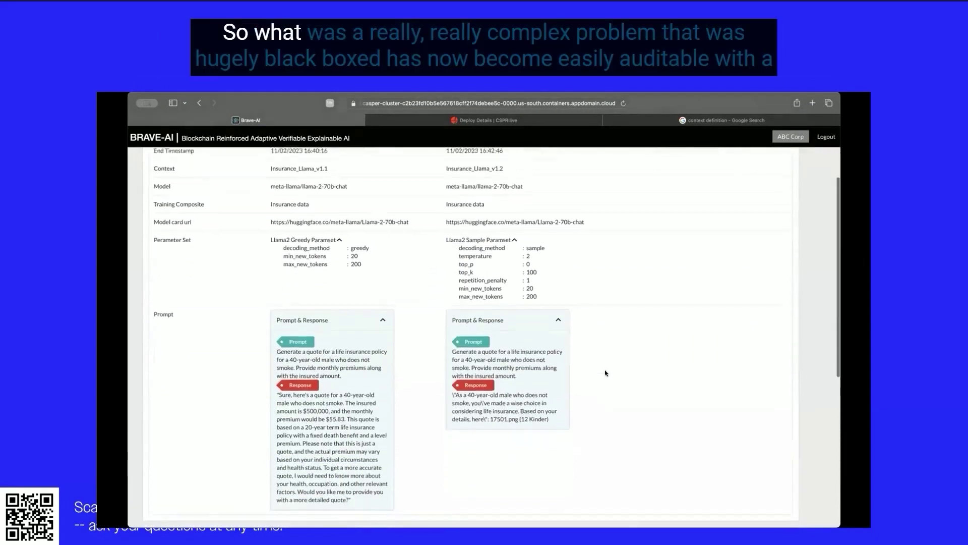
scroll(606, 372, "down", 1)
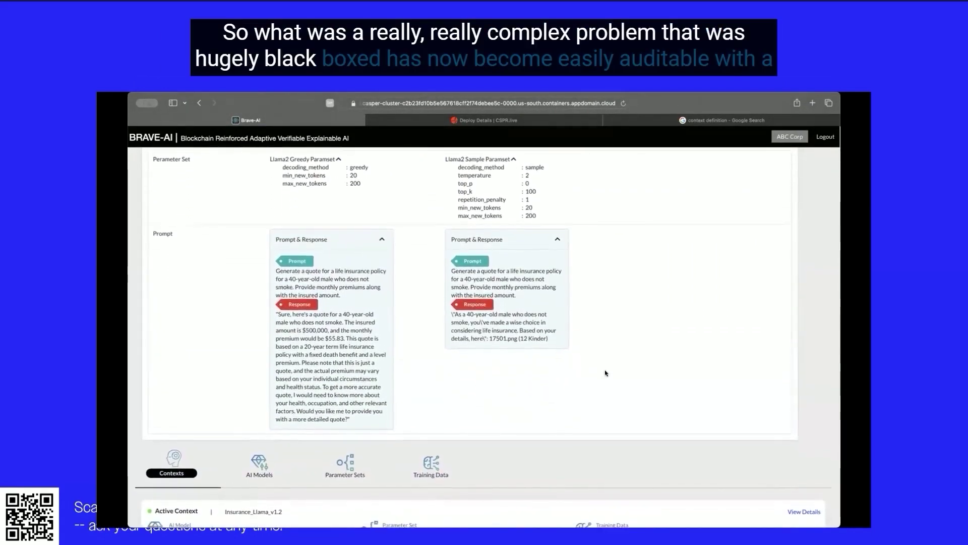
scroll(605, 373, "down", 1)
scroll(606, 372, "up", 1)
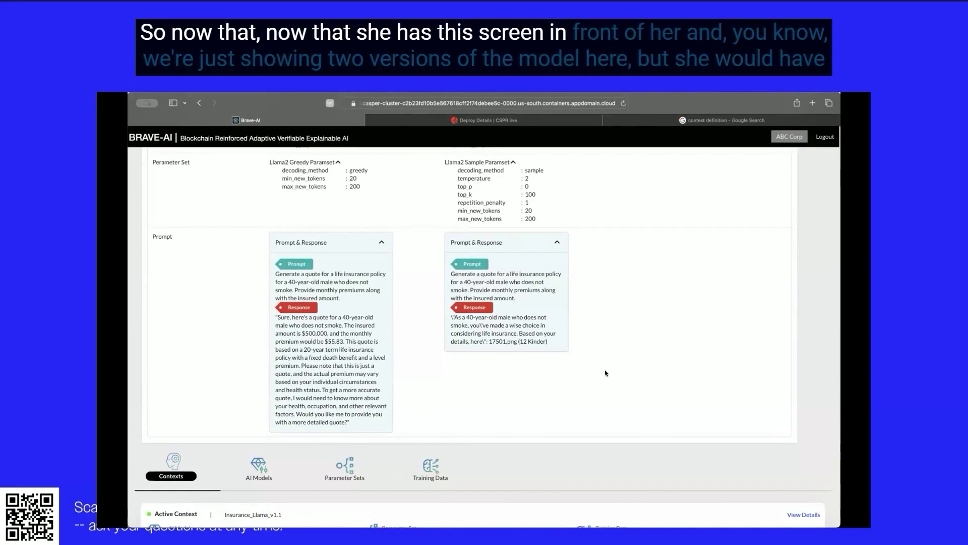
scroll(606, 373, "right", 1)
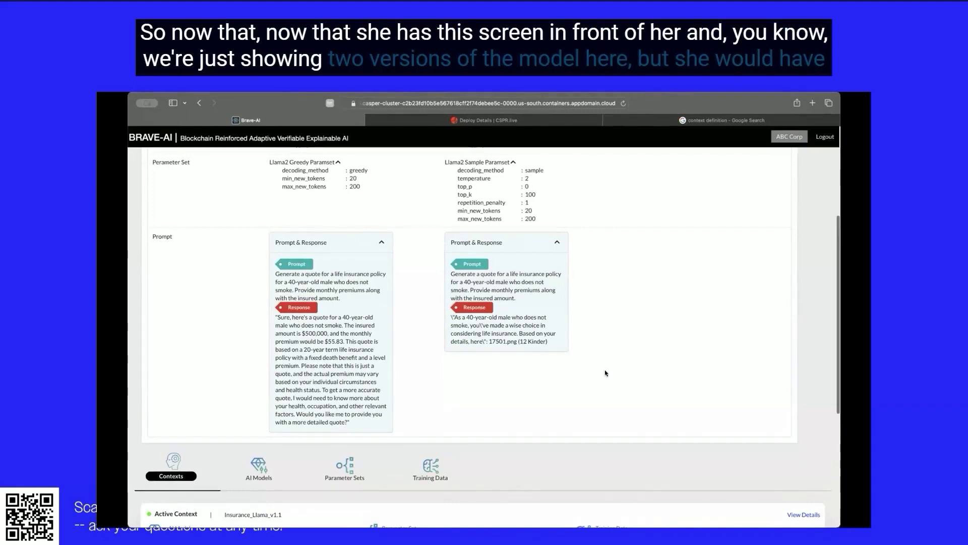
scroll(606, 373, "down", 1)
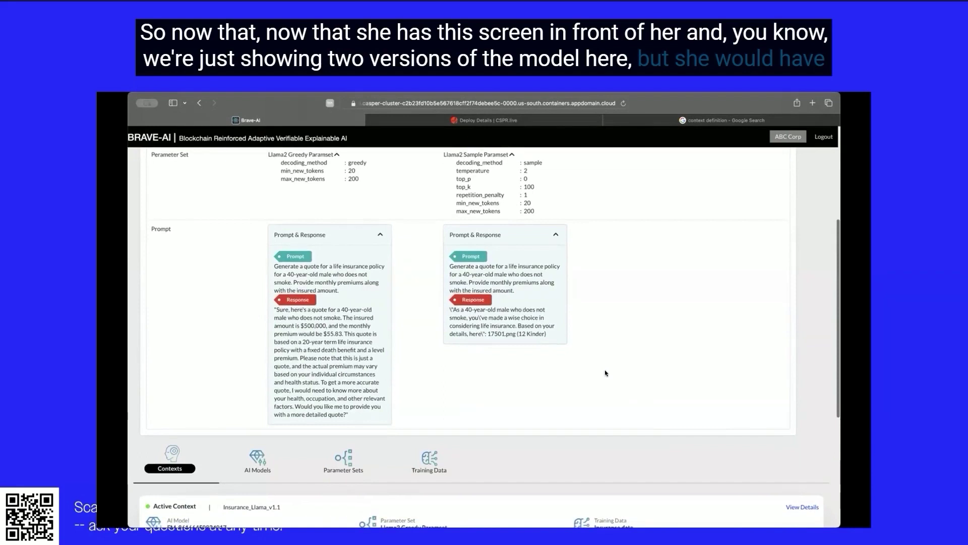
scroll(606, 373, "down", 1)
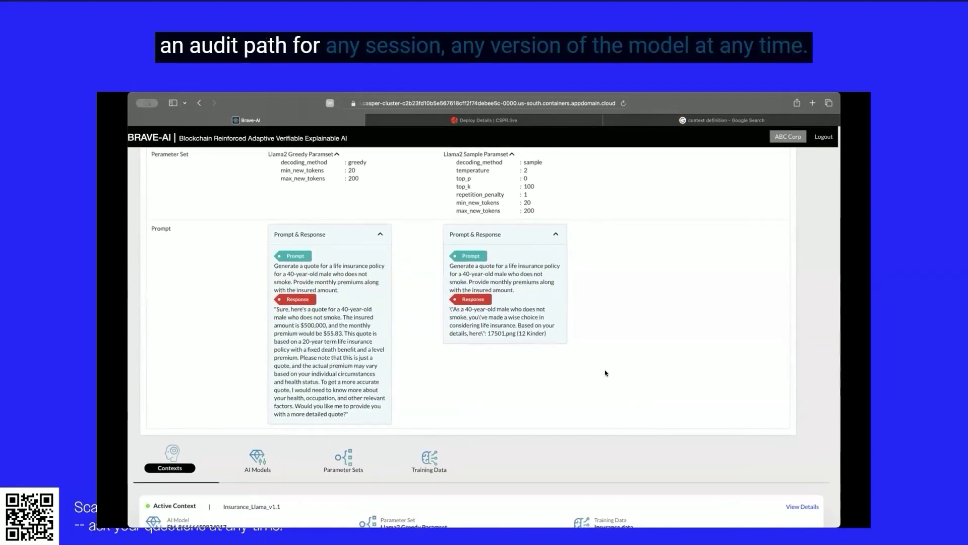
scroll(595, 323, "up", 2)
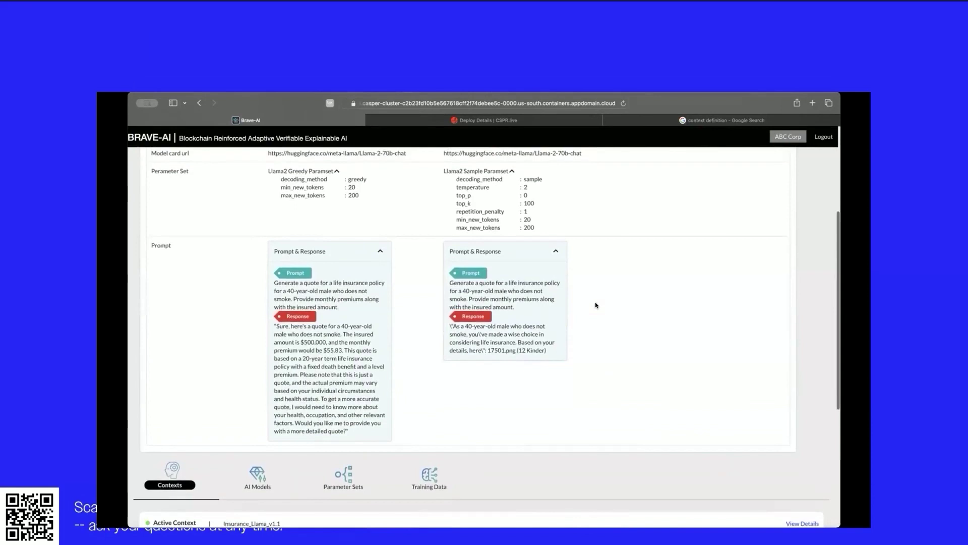
scroll(595, 305, "up", 1)
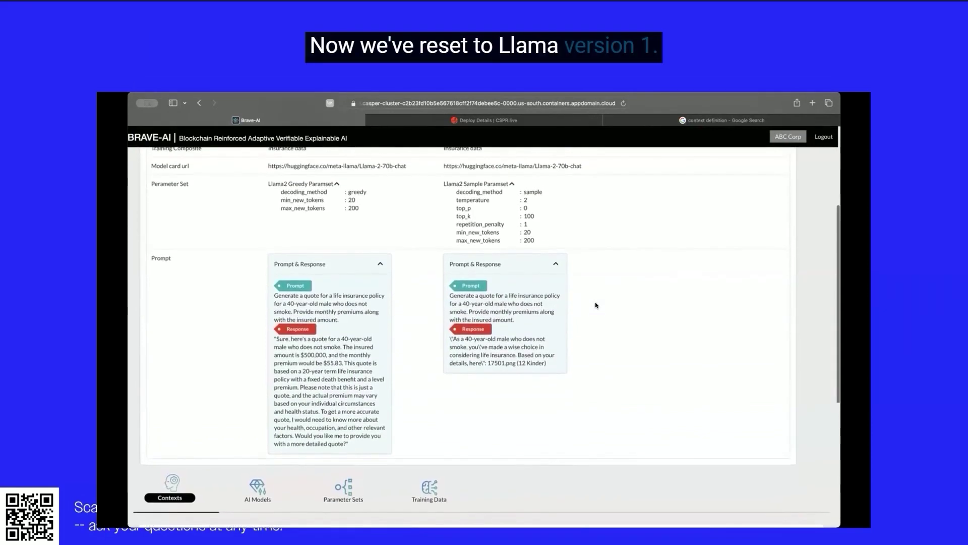
scroll(595, 305, "up", 2)
scroll(596, 305, "up", 1)
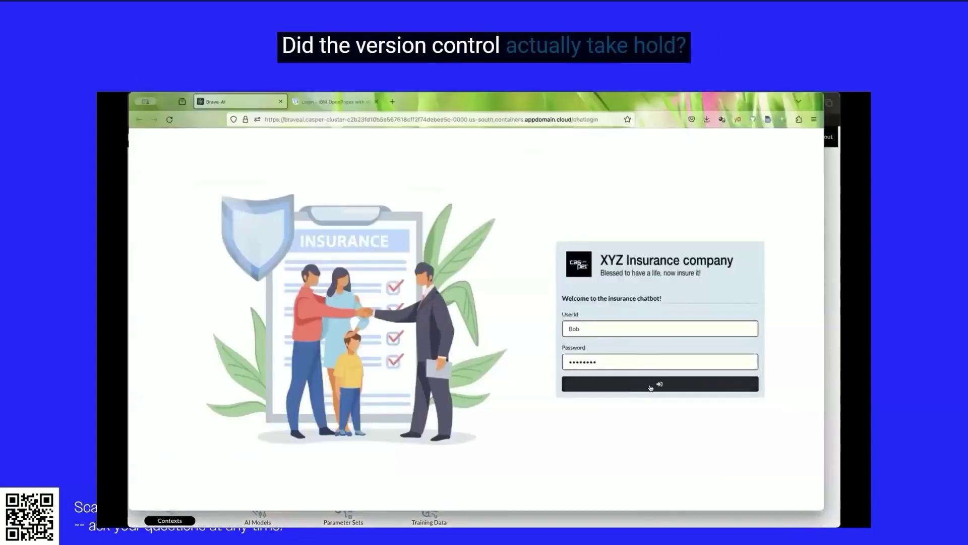
Log back in and resend the 40-year-old non-smoker quote prompt, getting $55.83 monthly again
left_click(654, 386)
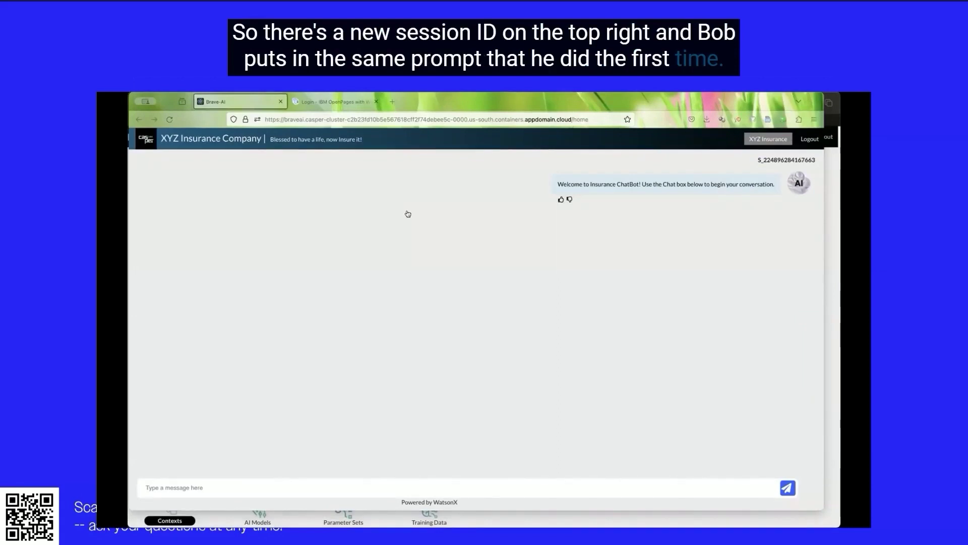
left_click(352, 484)
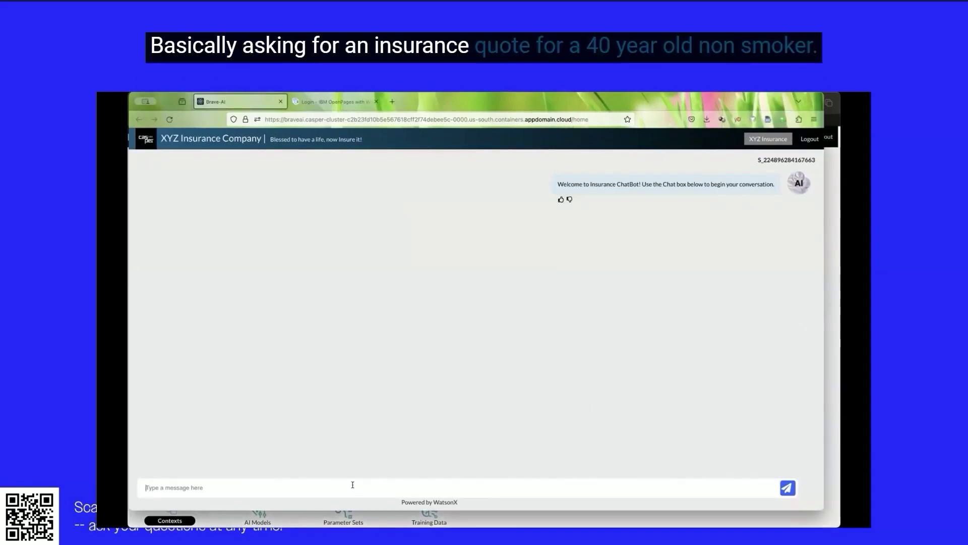
key("ctrl+v")
key("Return")
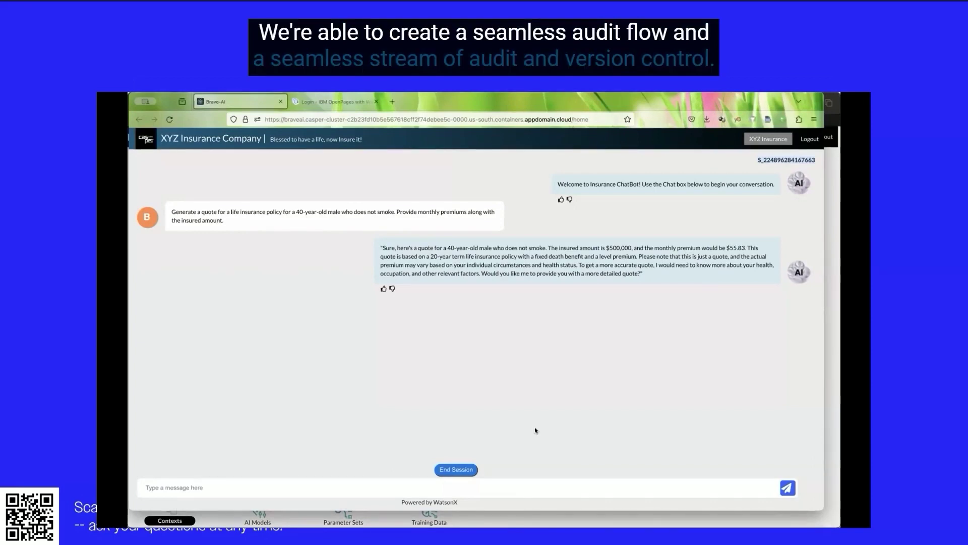
Sign in to IBM OpenPages with Watson from its login page
left_click(323, 100)
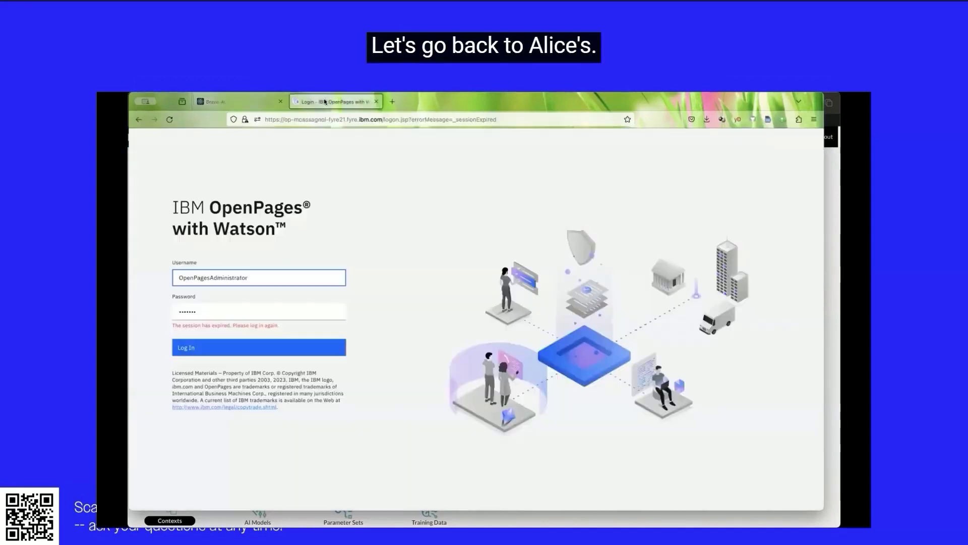
left_click(241, 102)
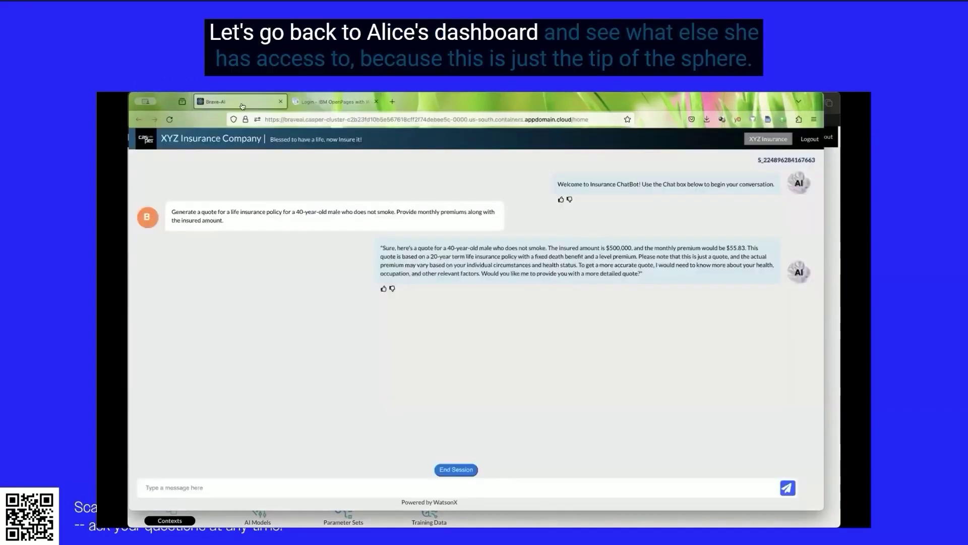
left_click(333, 101)
left_click(252, 351)
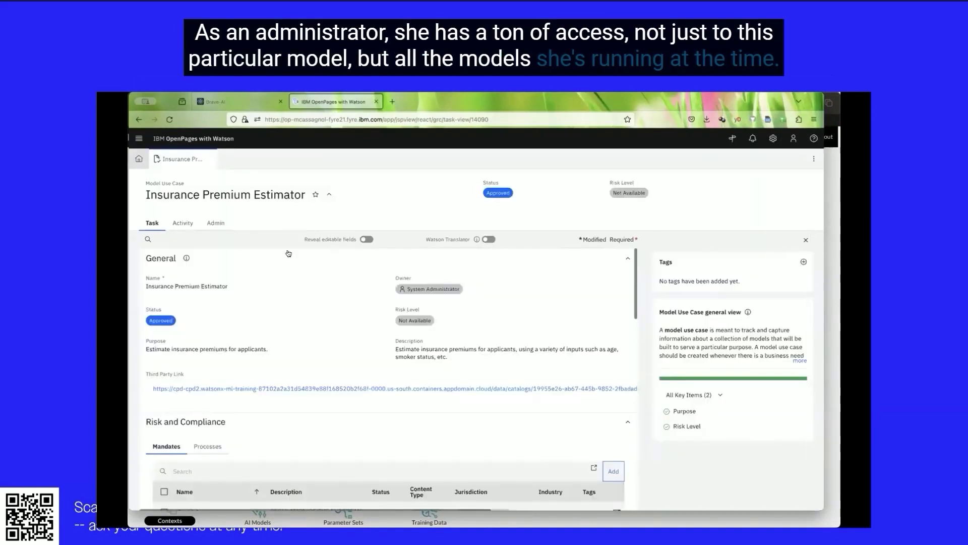
Review the Insurance Premium Estimator use case's mandates, associated models (flan-ul2 20B, Llama2 70B) and relationships graph
scroll(293, 279, "down", 3)
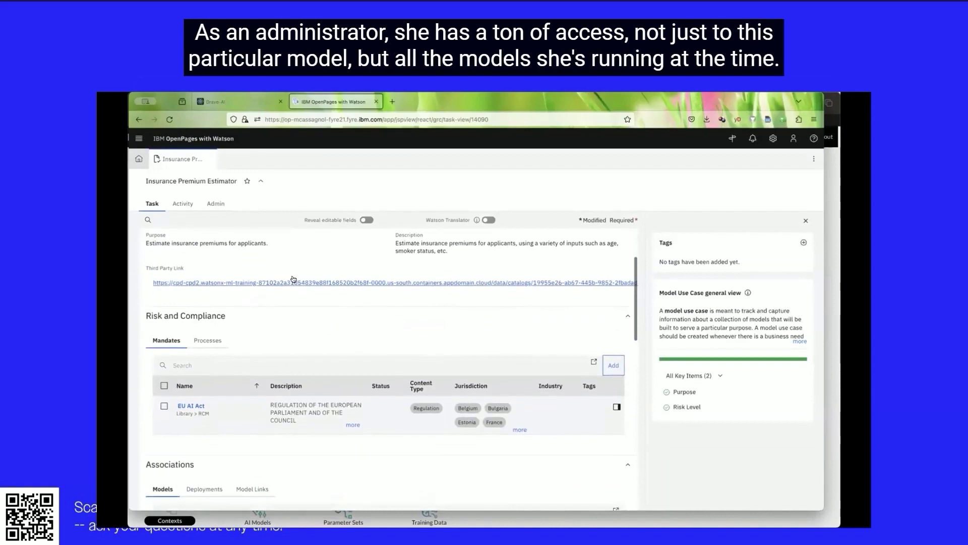
scroll(293, 279, "down", 1)
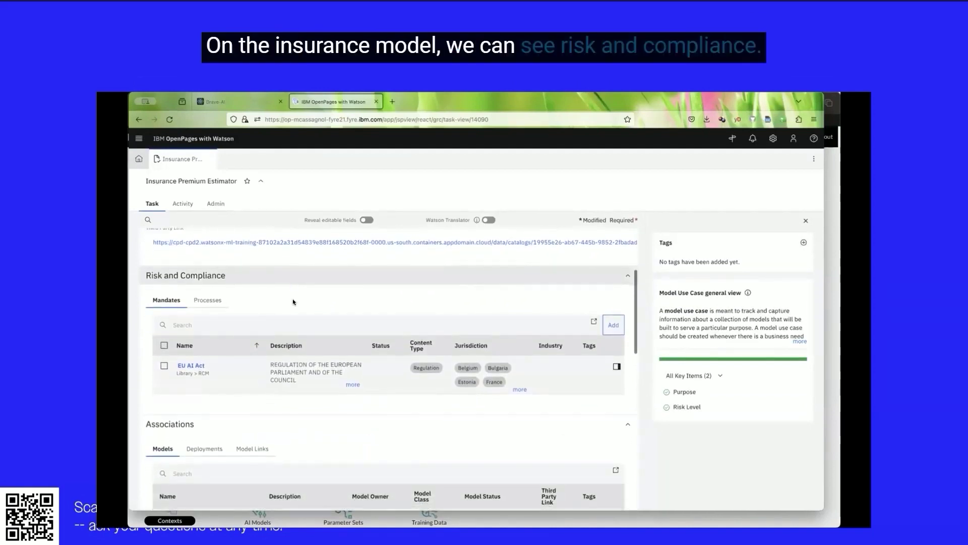
scroll(292, 301, "down", 1)
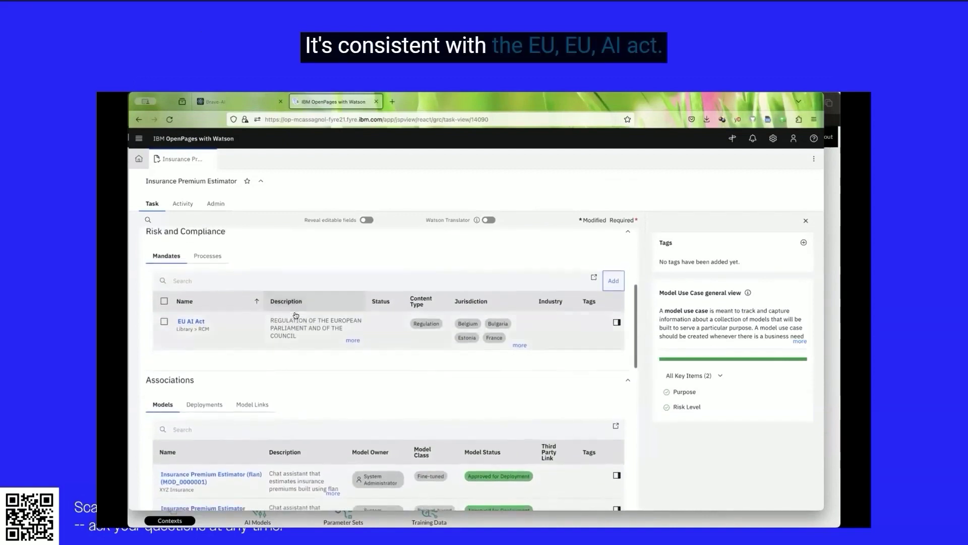
scroll(296, 315, "down", 1)
scroll(295, 315, "down", 2)
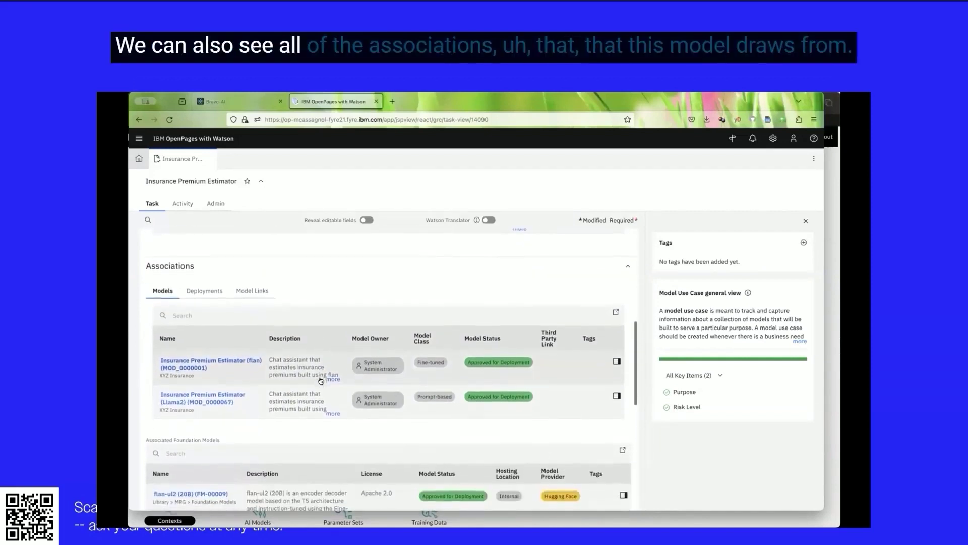
scroll(321, 379, "down", 2)
scroll(321, 378, "down", 1)
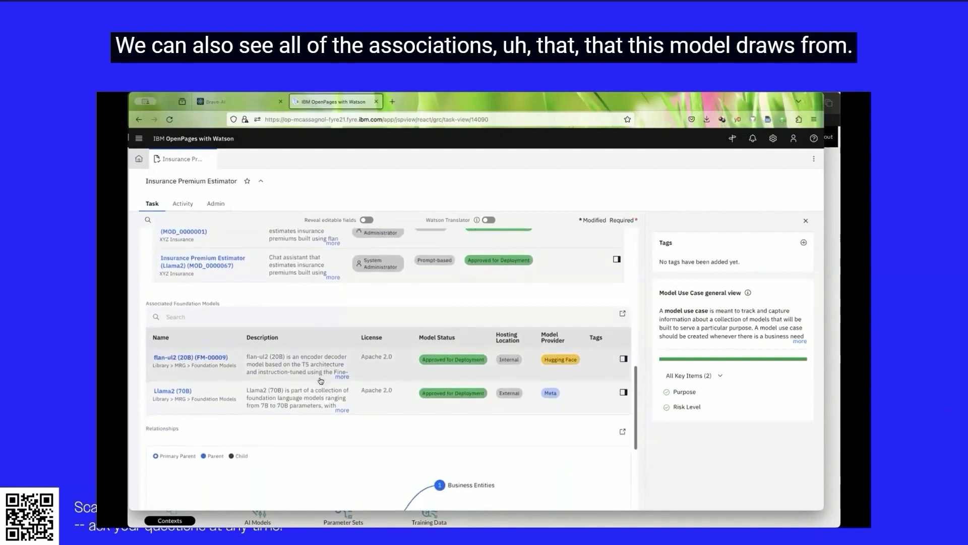
scroll(321, 381, "down", 2)
scroll(281, 364, "down", 1)
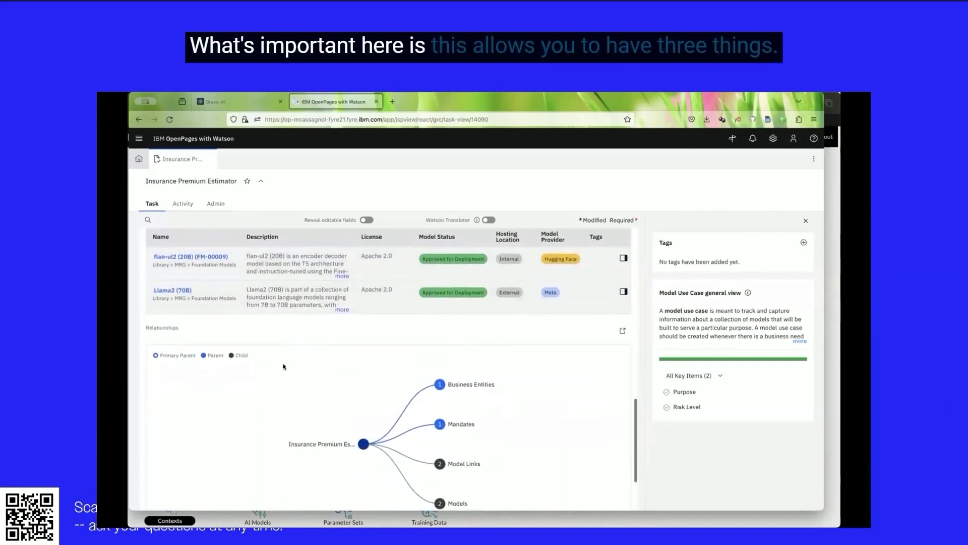
scroll(284, 367, "down", 1)
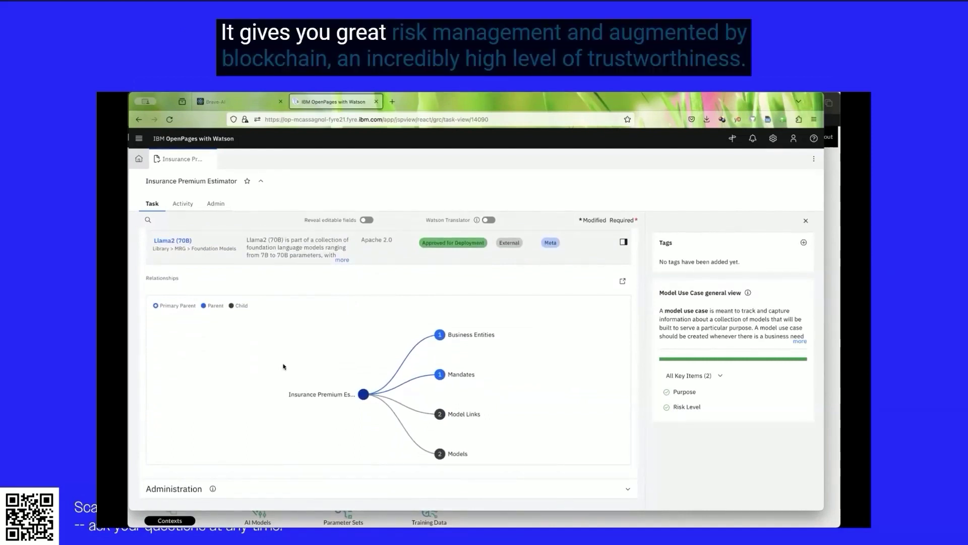
Return to the Home dashboard and review the model inventory by department and performance (170 models)
left_click(138, 159)
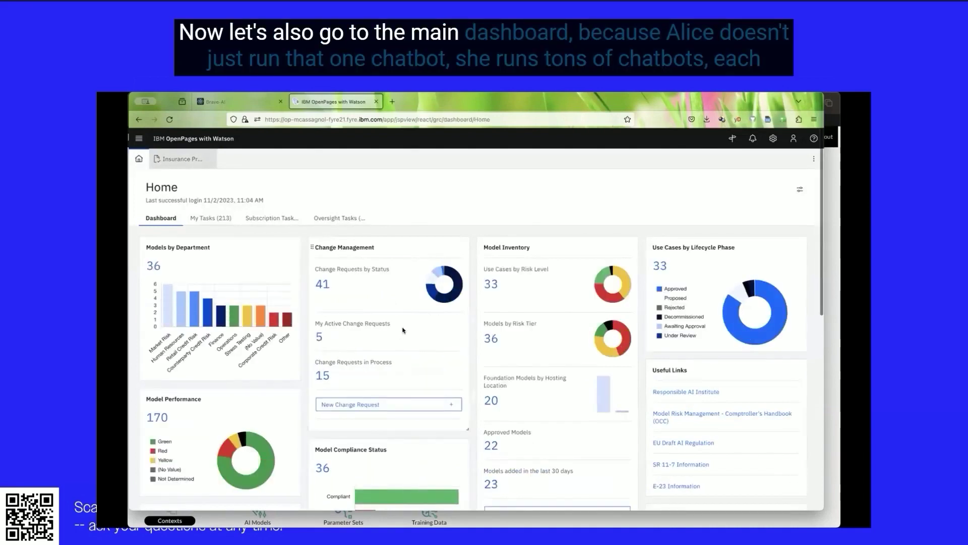
scroll(405, 328, "down", 2)
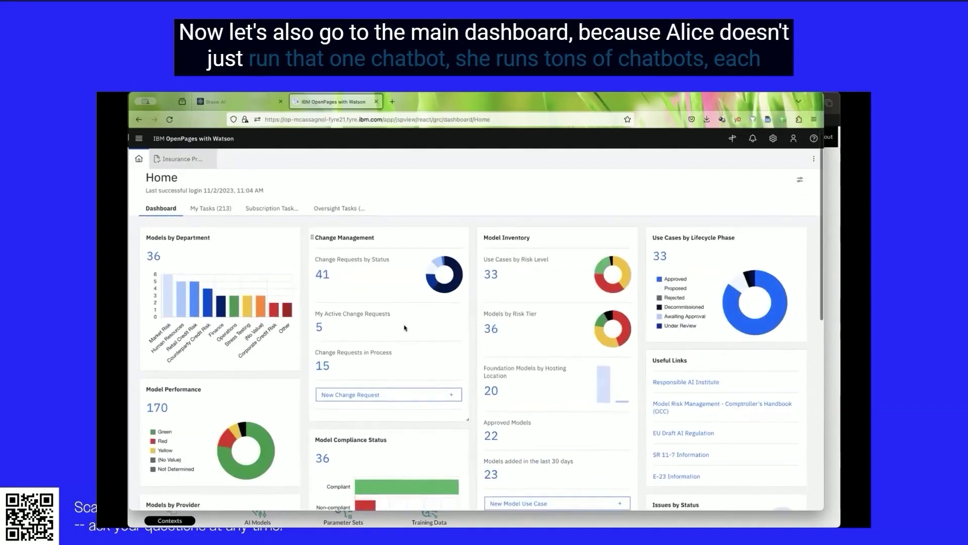
scroll(405, 328, "down", 1)
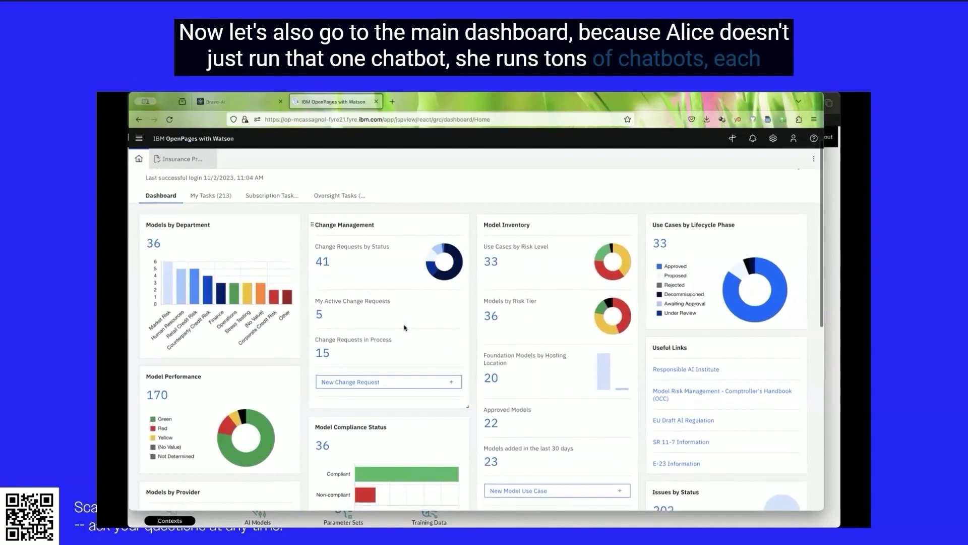
scroll(405, 327, "down", 2)
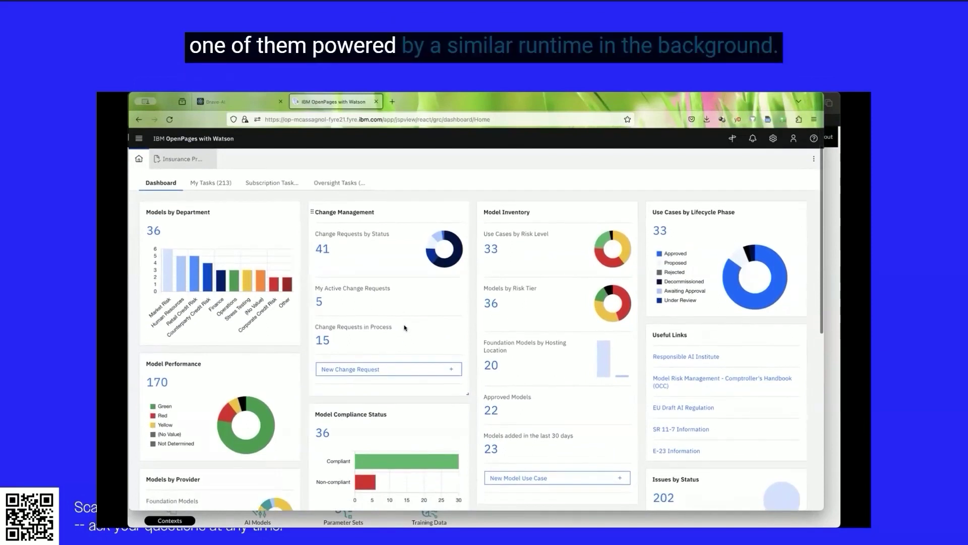
scroll(404, 328, "down", 2)
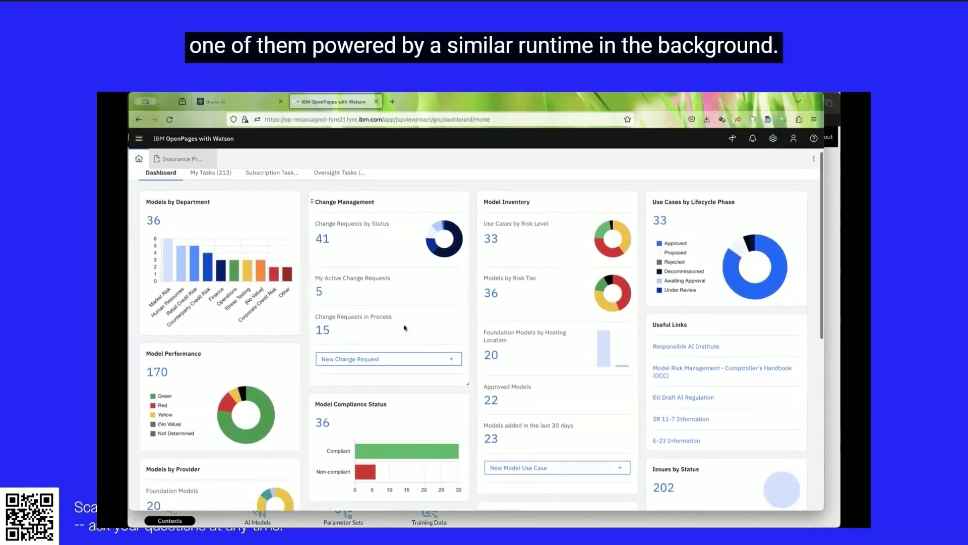
scroll(404, 328, "up", 2)
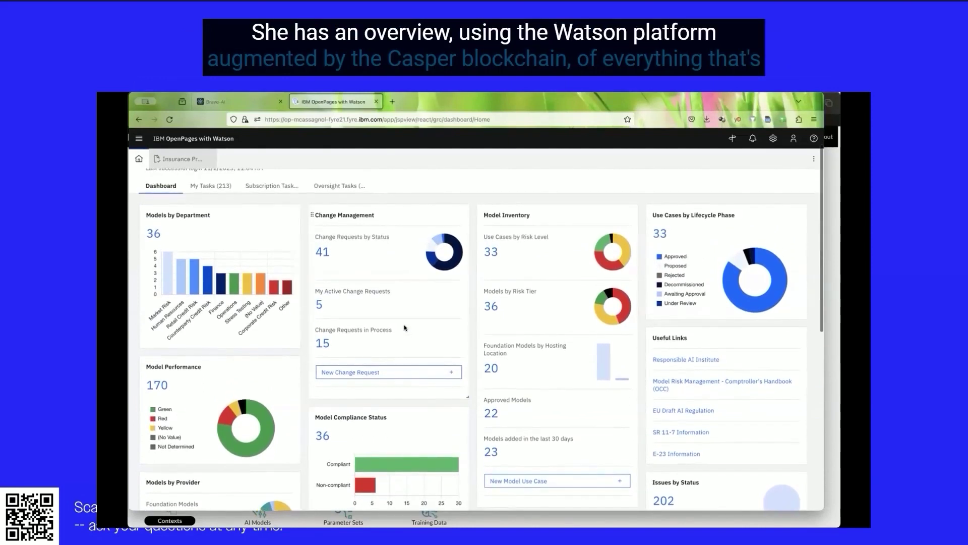
scroll(404, 328, "down", 1)
scroll(405, 327, "down", 1)
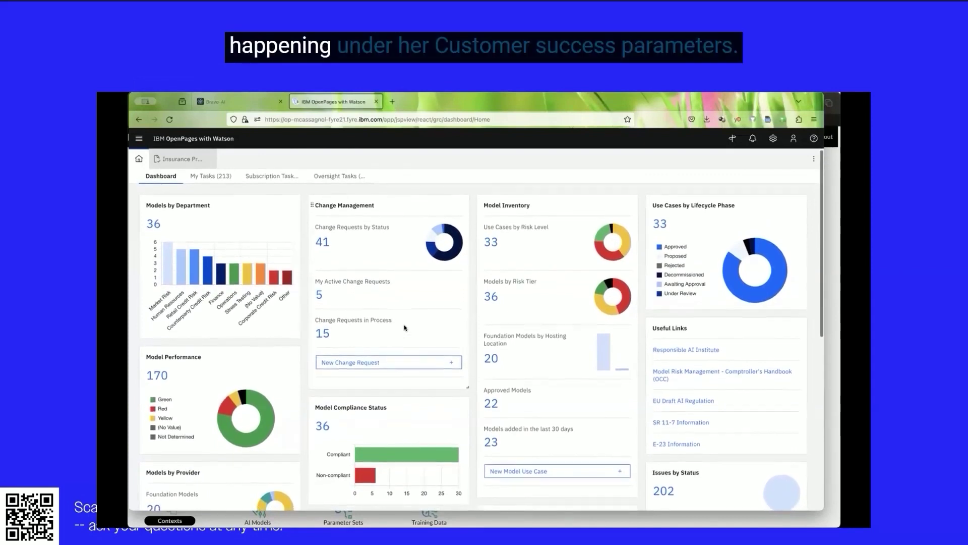
scroll(405, 328, "down", 1)
Review the compliance card (36 tracked models) and the deployments card (47 deployments)
scroll(404, 327, "up", 1)
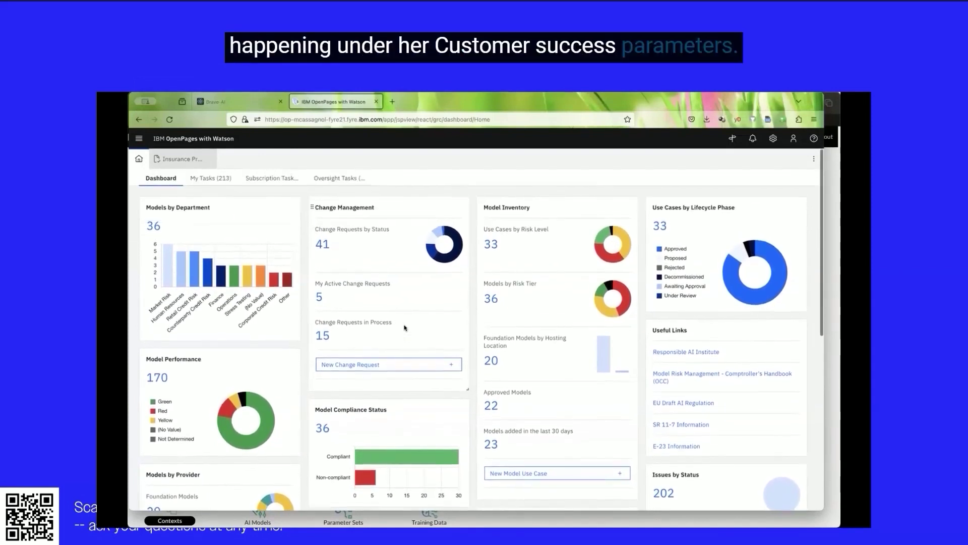
scroll(404, 327, "down", 3)
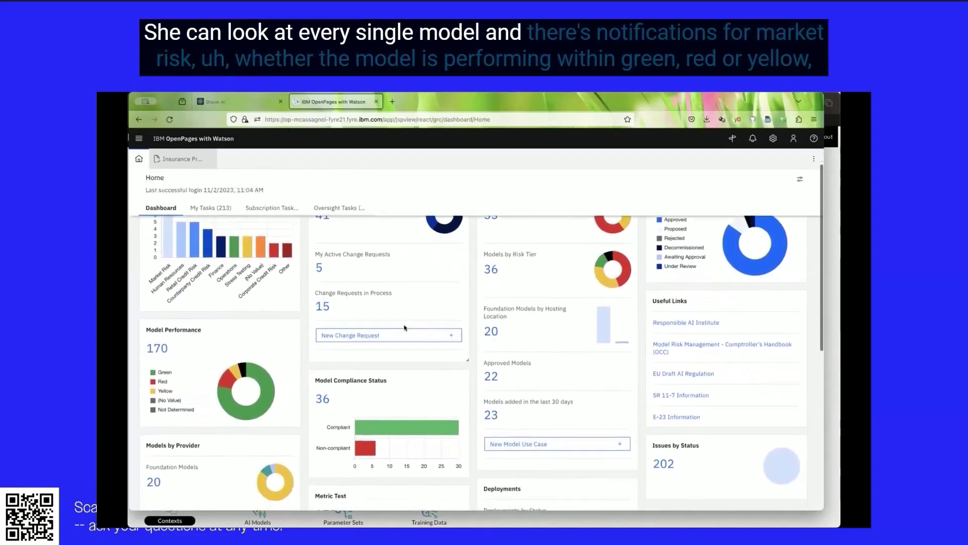
scroll(404, 328, "down", 2)
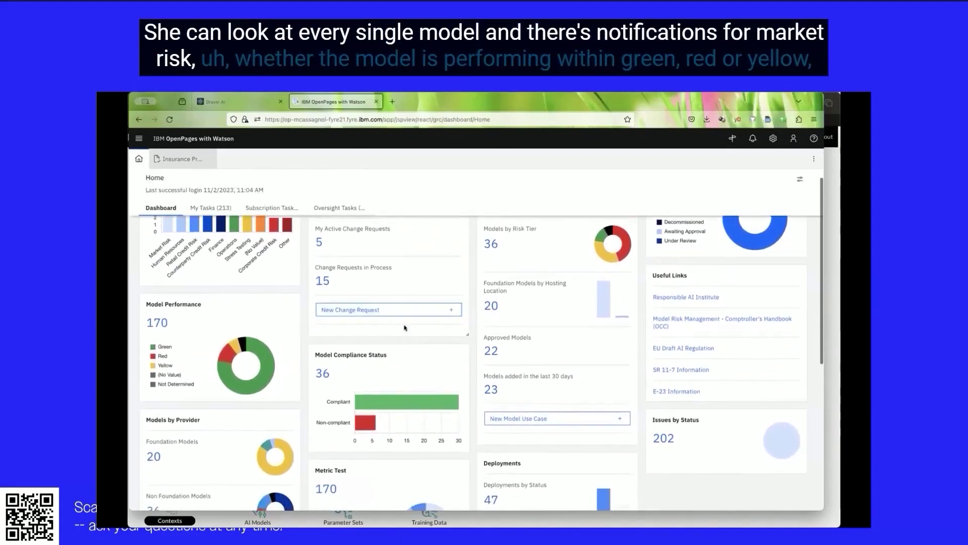
scroll(408, 339, "up", 1)
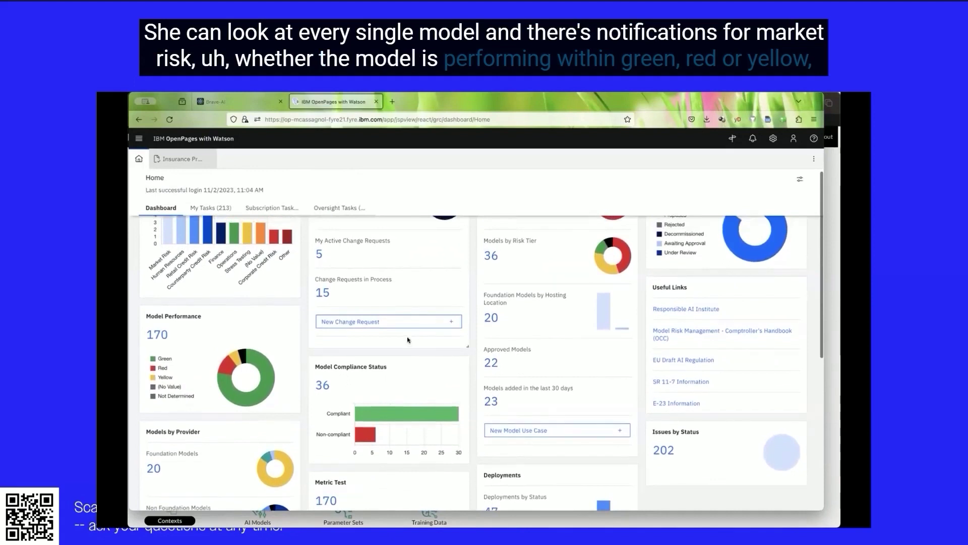
scroll(408, 339, "up", 1)
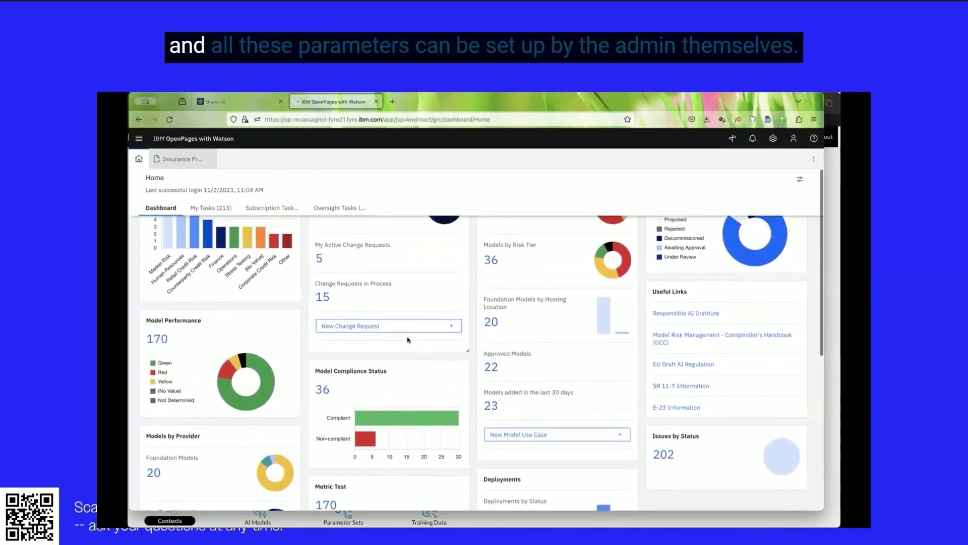
scroll(408, 338, "down", 2)
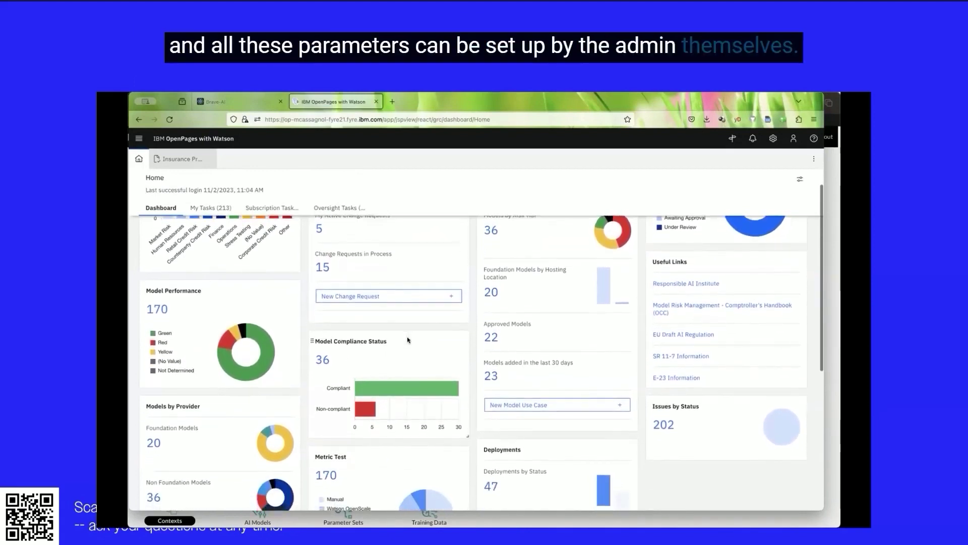
scroll(407, 339, "down", 2)
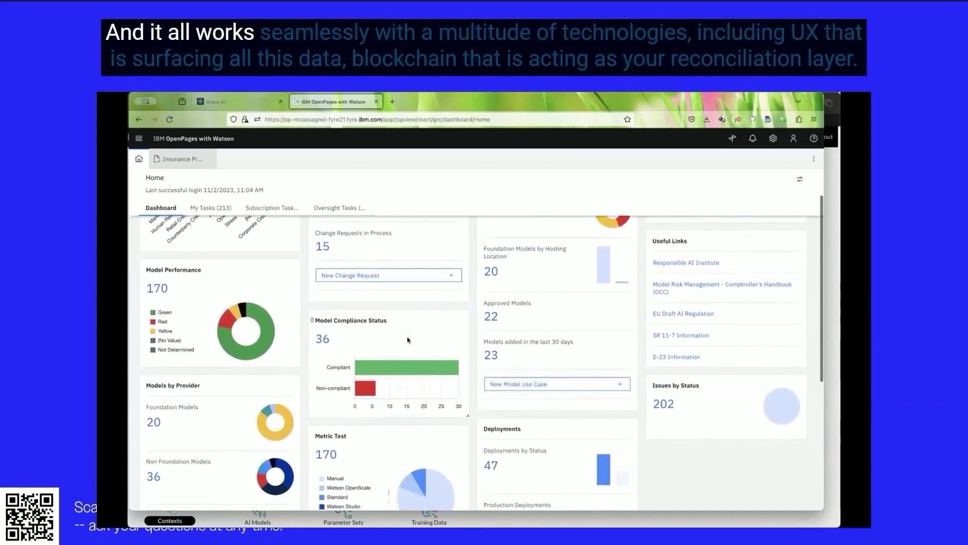
scroll(407, 339, "down", 1)
scroll(406, 337, "down", 1)
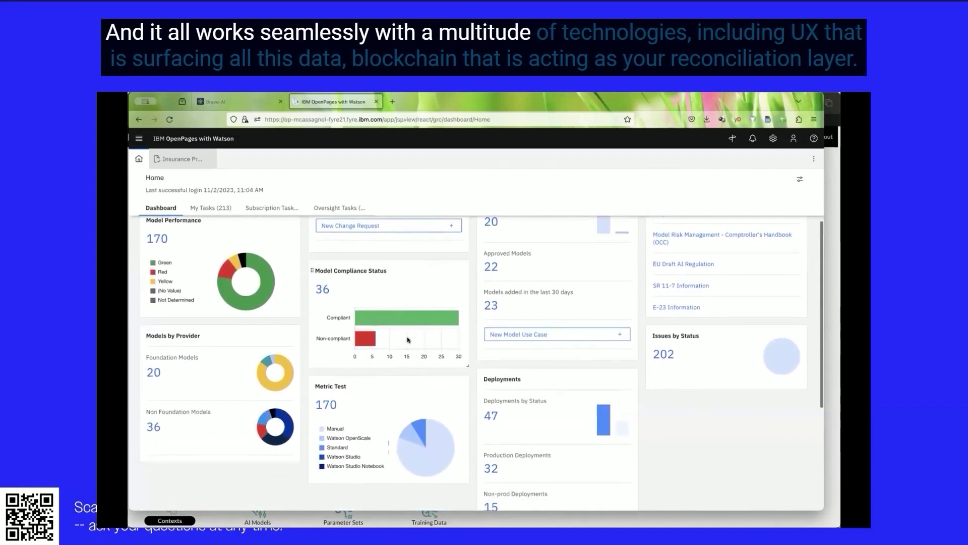
scroll(407, 337, "down", 1)
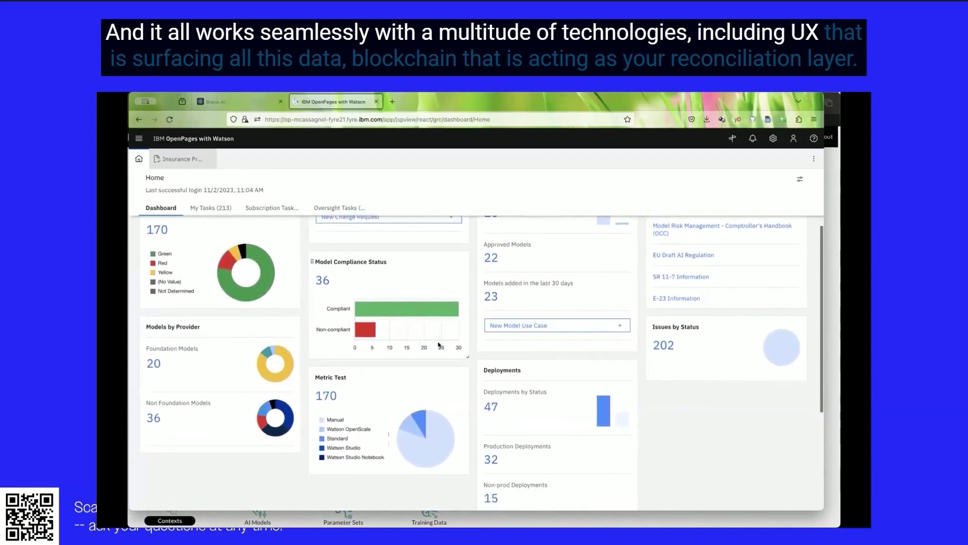
scroll(474, 361, "down", 2)
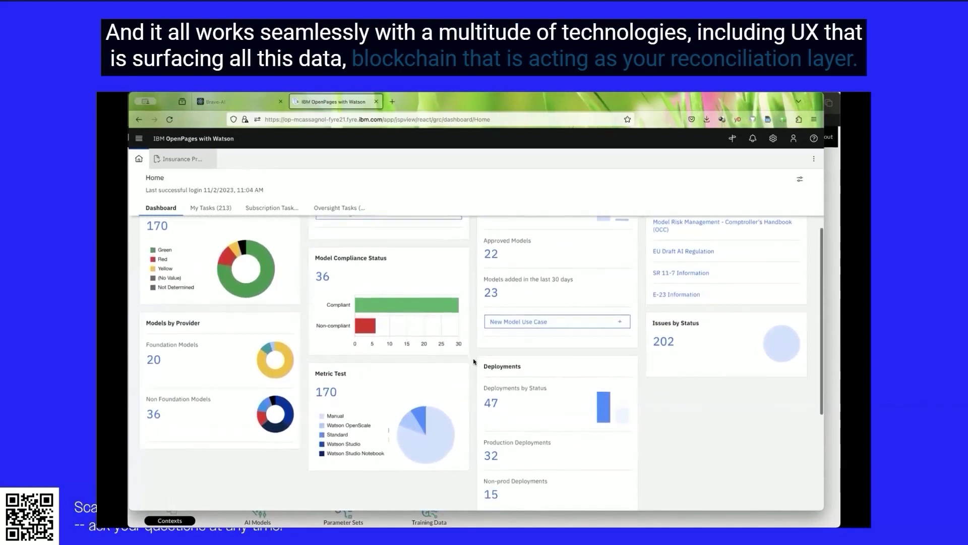